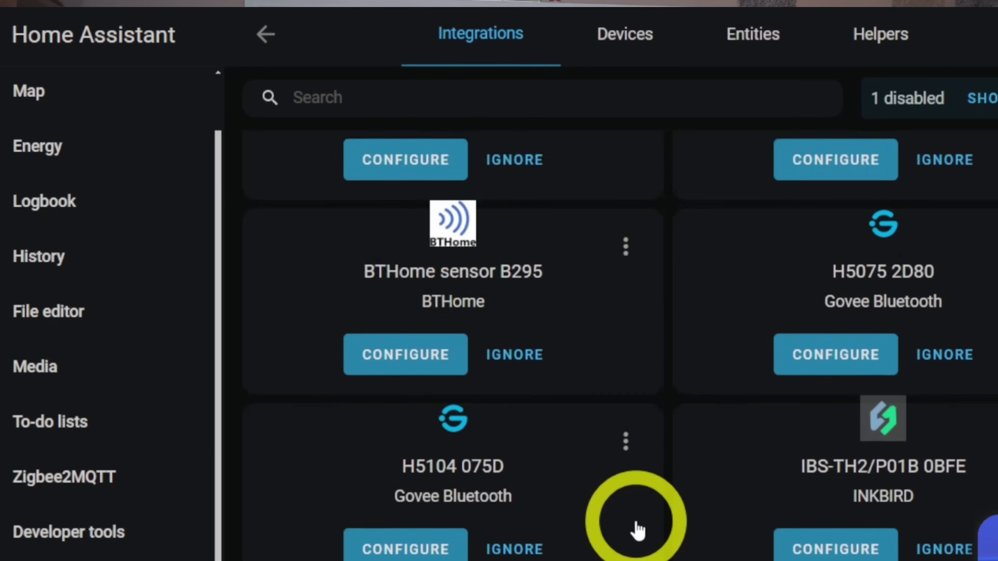
scroll(635, 528, "up", 5)
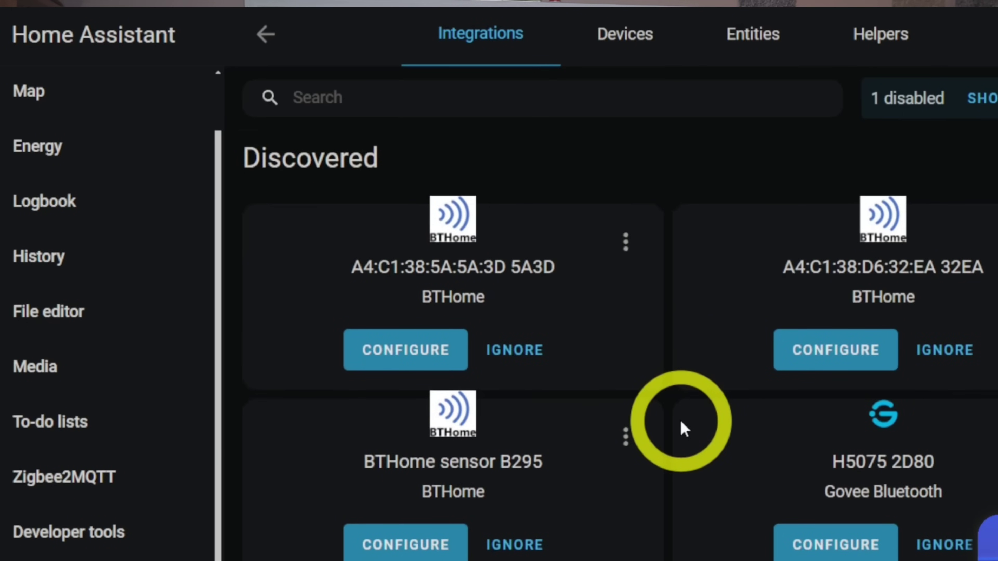
scroll(681, 421, "down", 6)
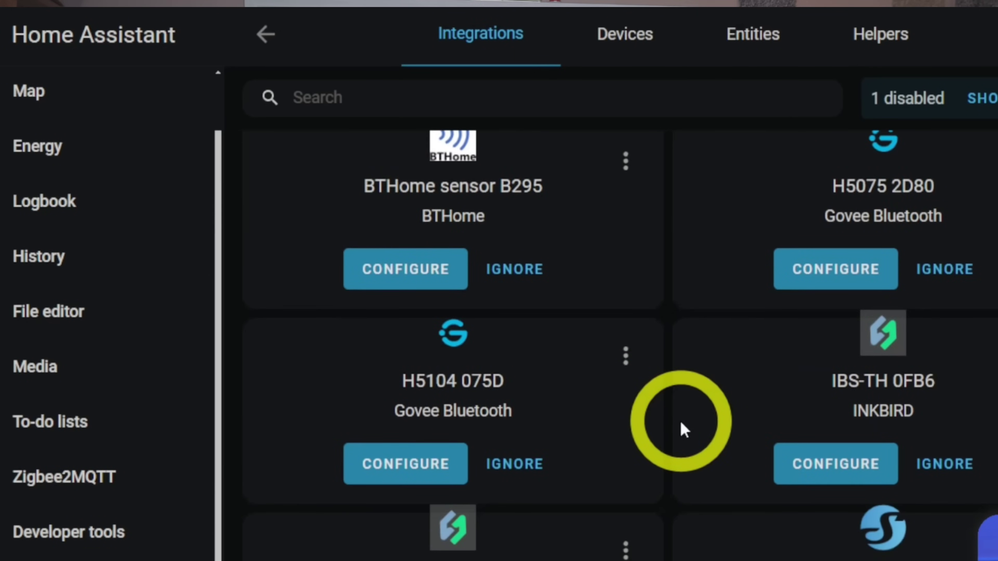
scroll(680, 428, "down", 2)
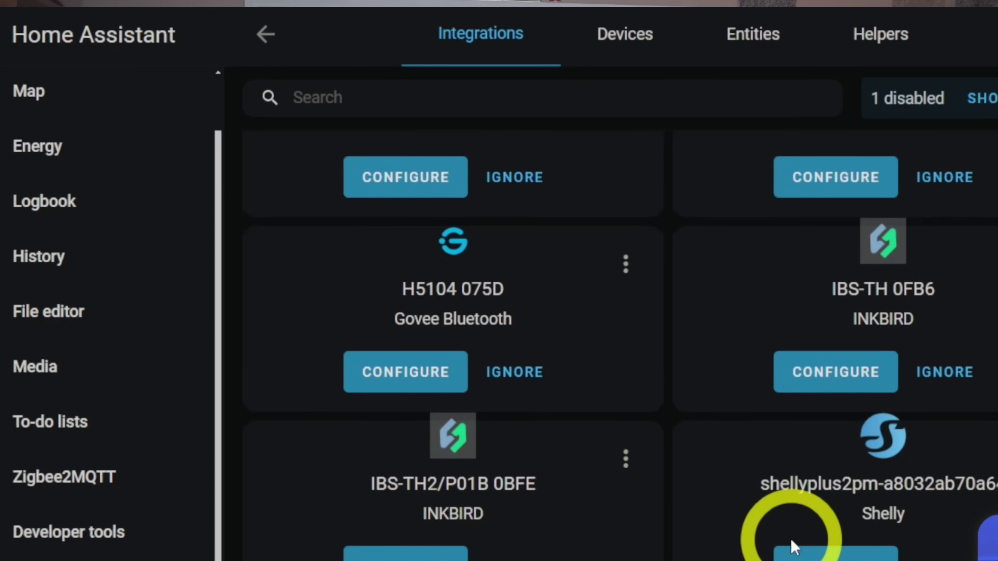
scroll(786, 542, "down", 4)
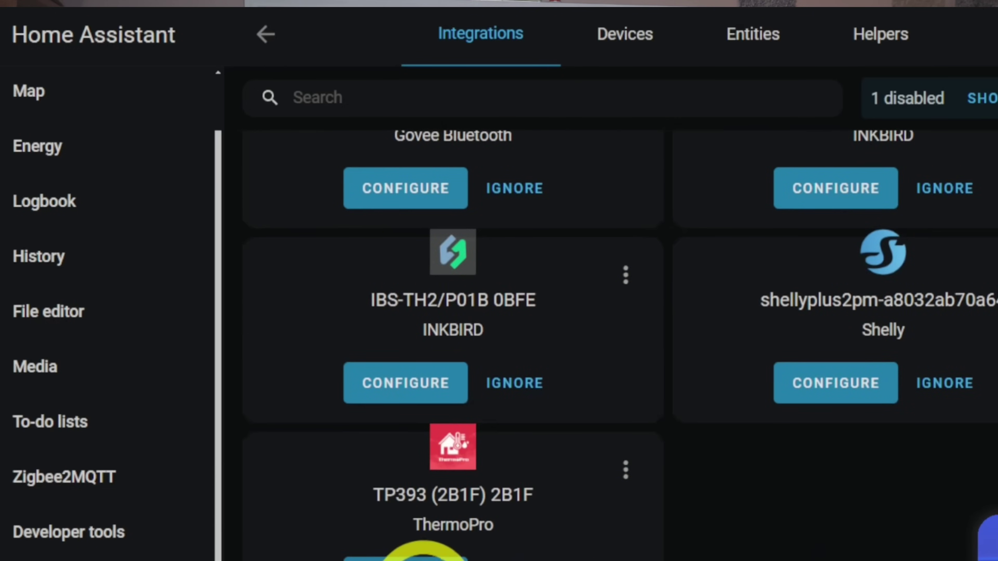
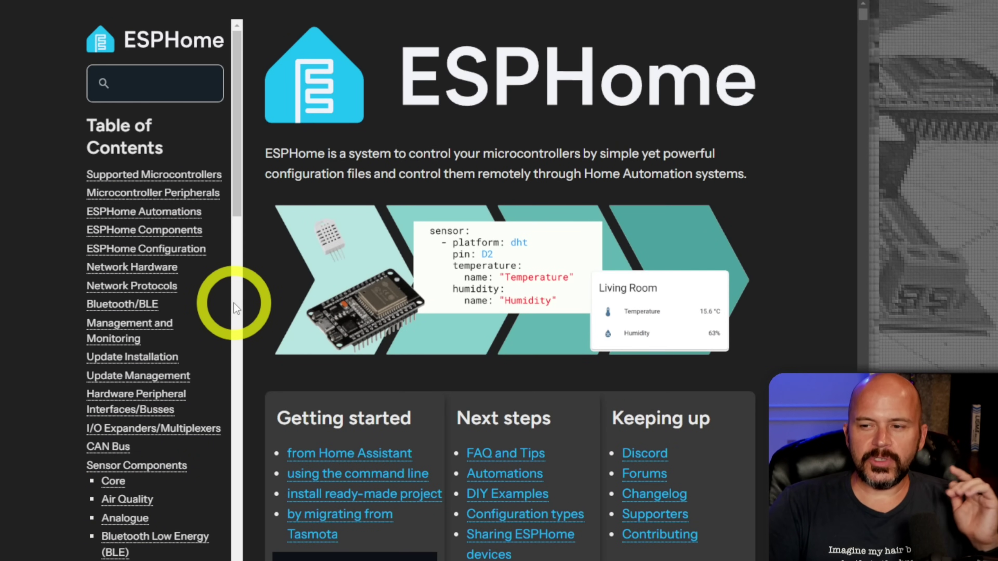
Step: Open the esphome.io 'Getting Started with ESPHome and Home Assistant' guide from the home page
scroll(353, 332, "down", 3)
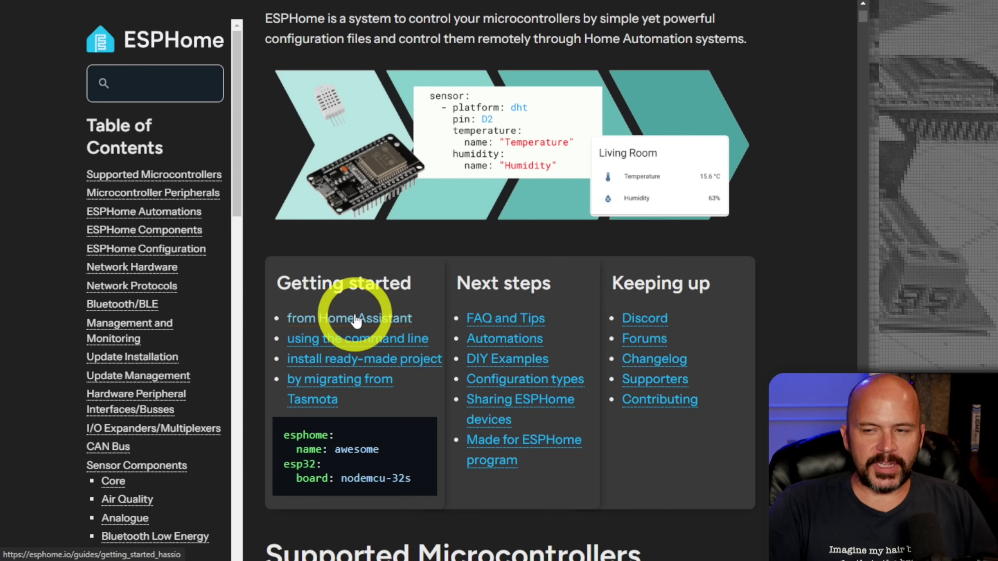
left_click(354, 316)
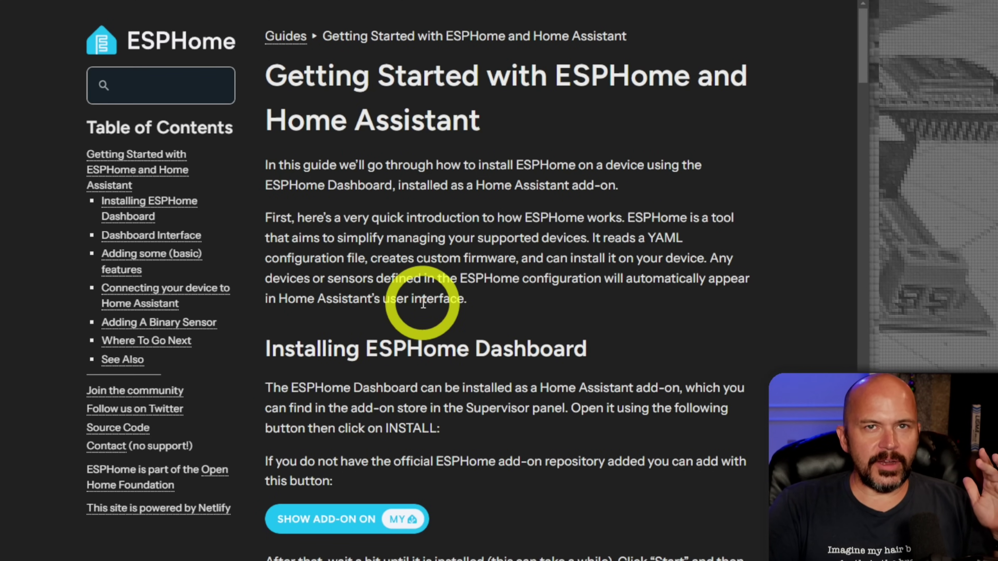
scroll(403, 329, "down", 2)
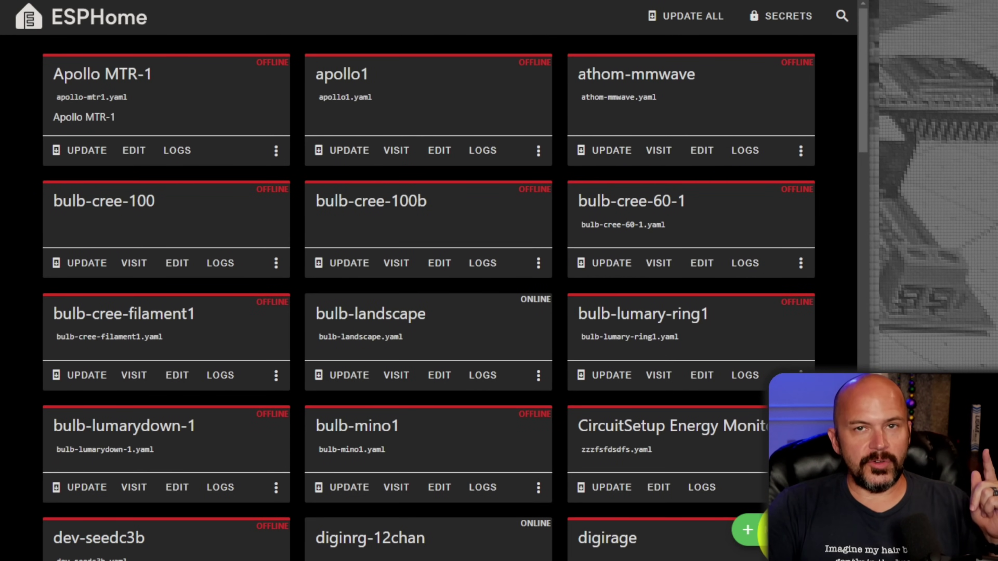
Step: Add a new device named esp32-lilypoe2-btproxy with ESP32 as its device type
left_click(752, 530)
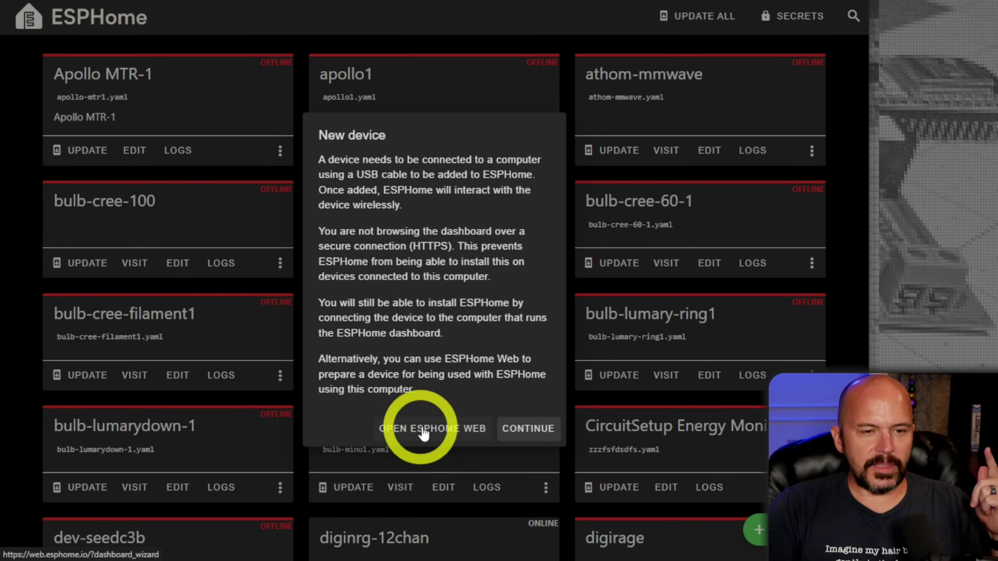
left_click(528, 430)
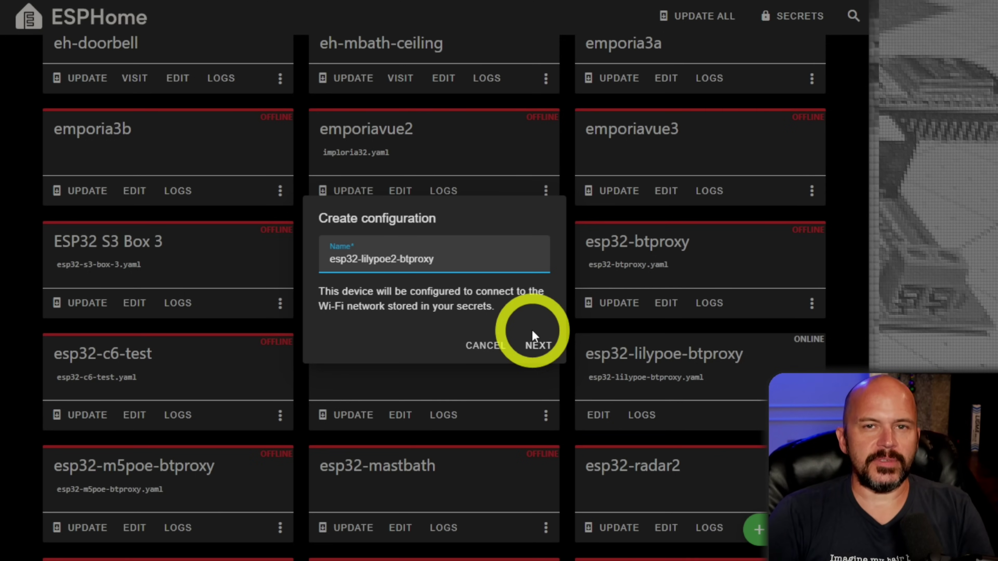
left_click(532, 334)
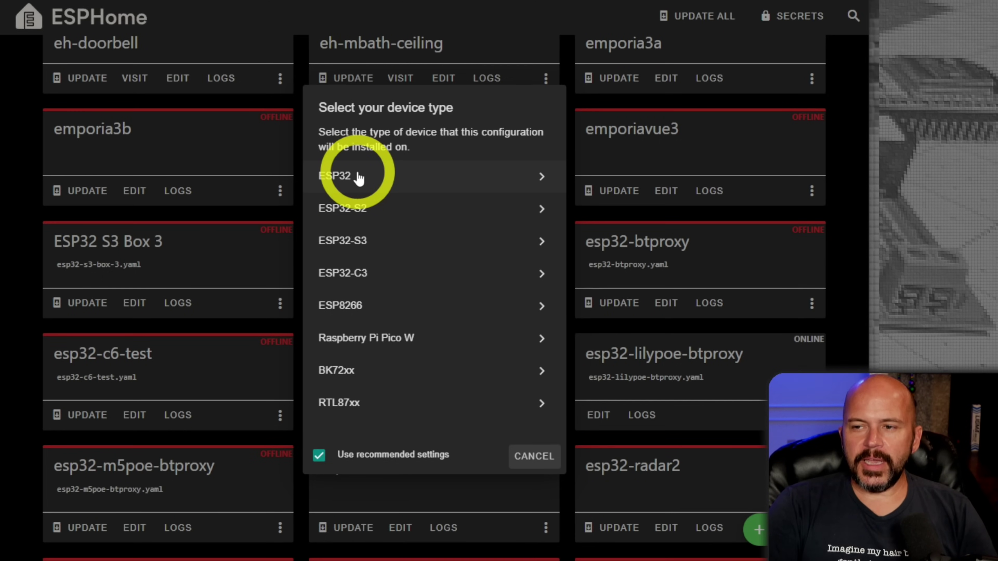
left_click(359, 176)
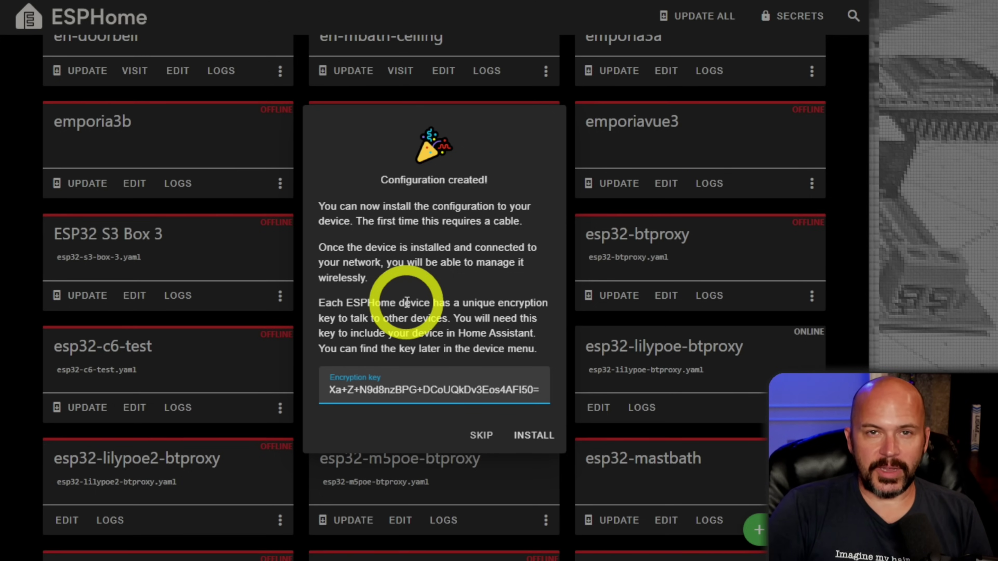
Step: Skip installing and open the esp32-lilypoe2-btproxy card's default YAML in the editor
left_click(481, 436)
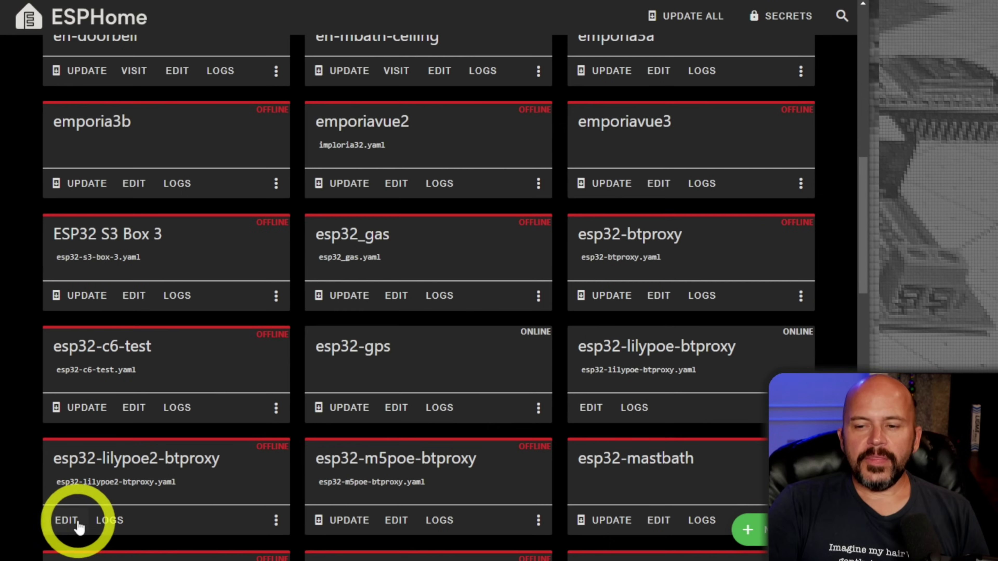
scroll(129, 471, "down", 2)
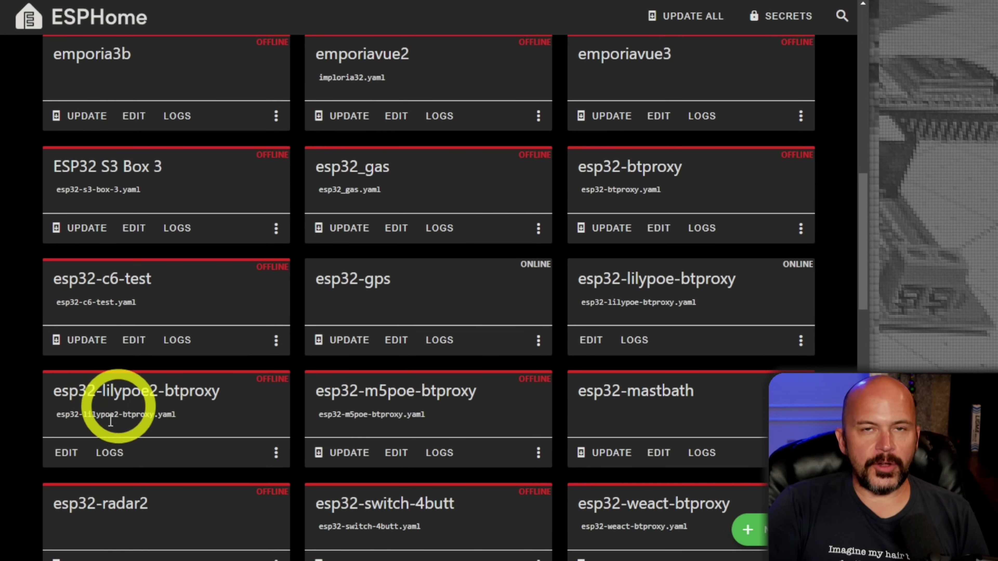
left_click(66, 453)
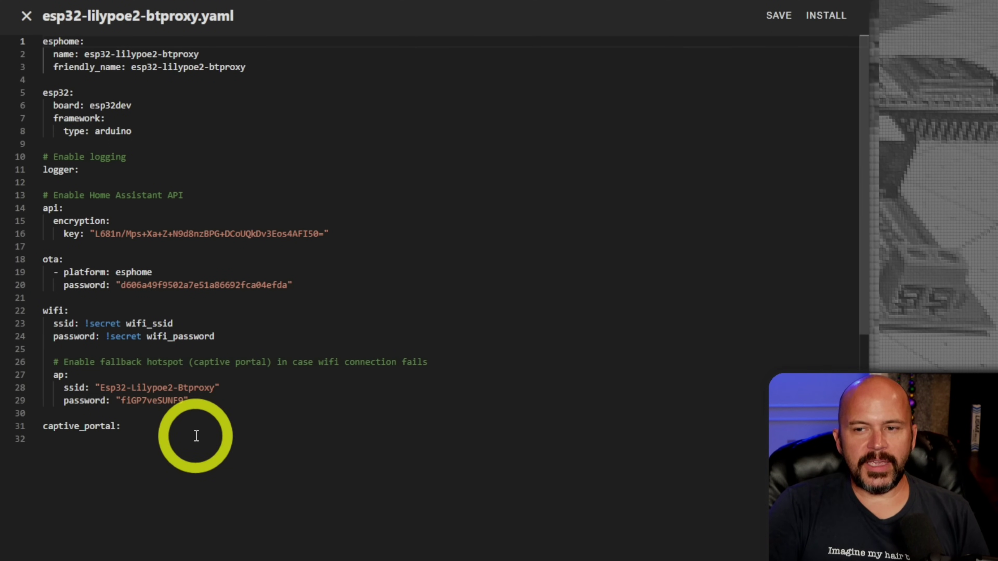
mouse_move(148, 289)
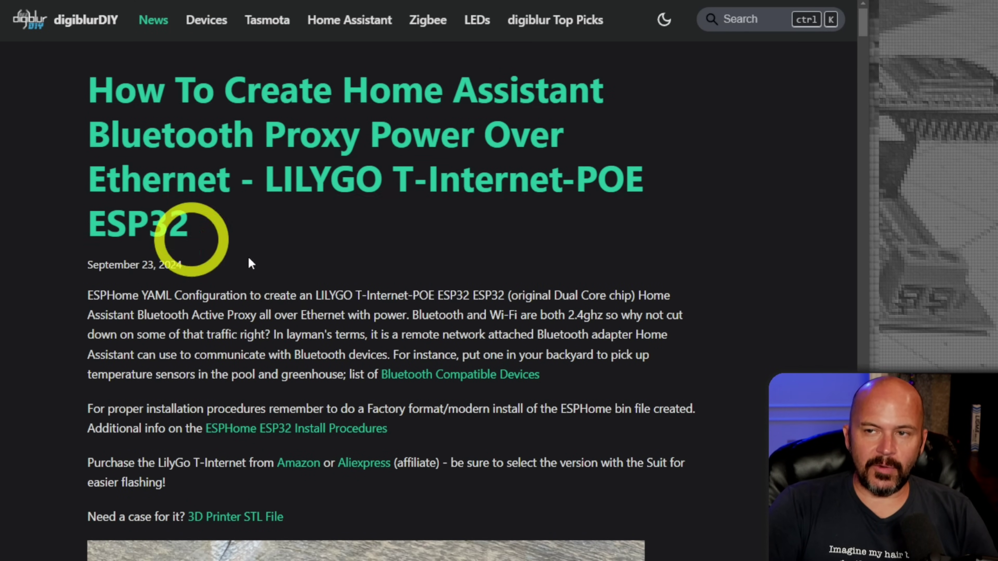
Step: Go to digiblurDIY's LILYGO T-Internet-POE ESP32 proxy article and open its 3D Printer STL File case link
left_click(344, 21)
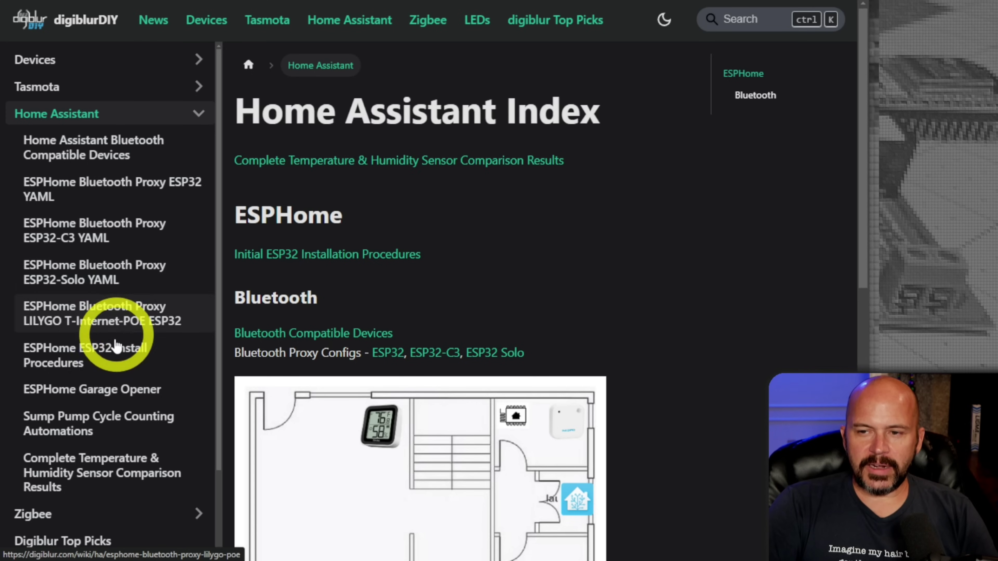
left_click(120, 315)
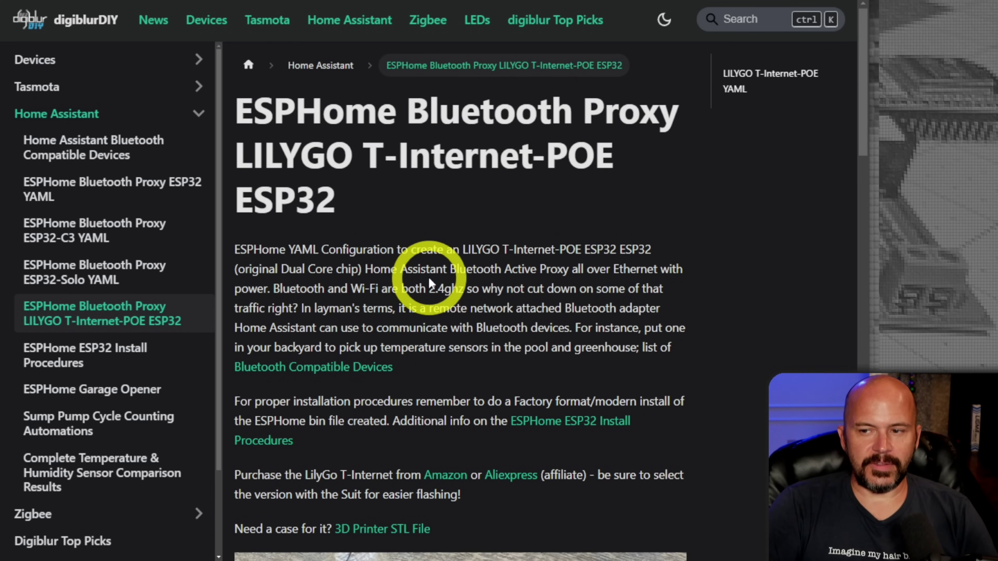
scroll(429, 281, "down", 3)
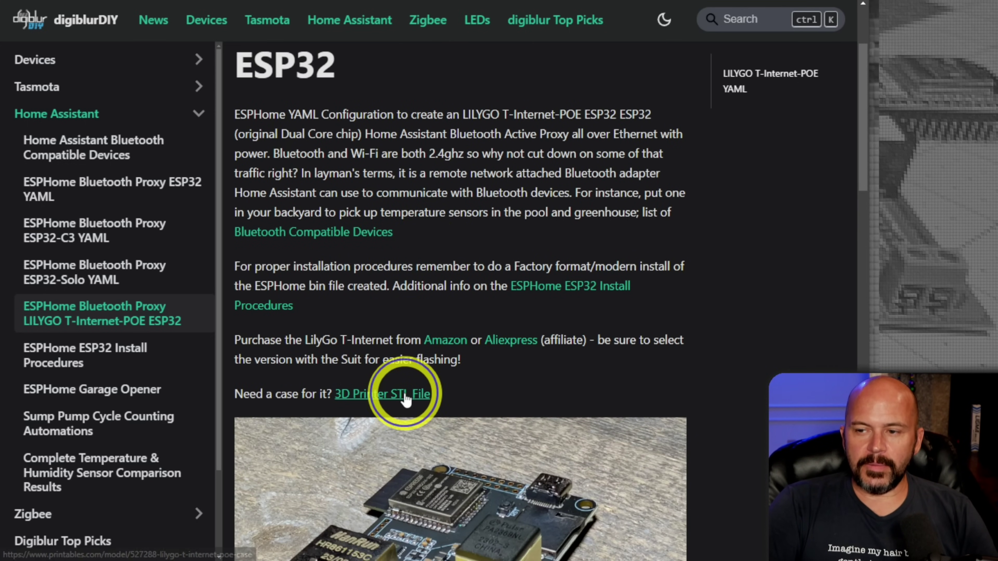
right_click(417, 395)
left_click(389, 167)
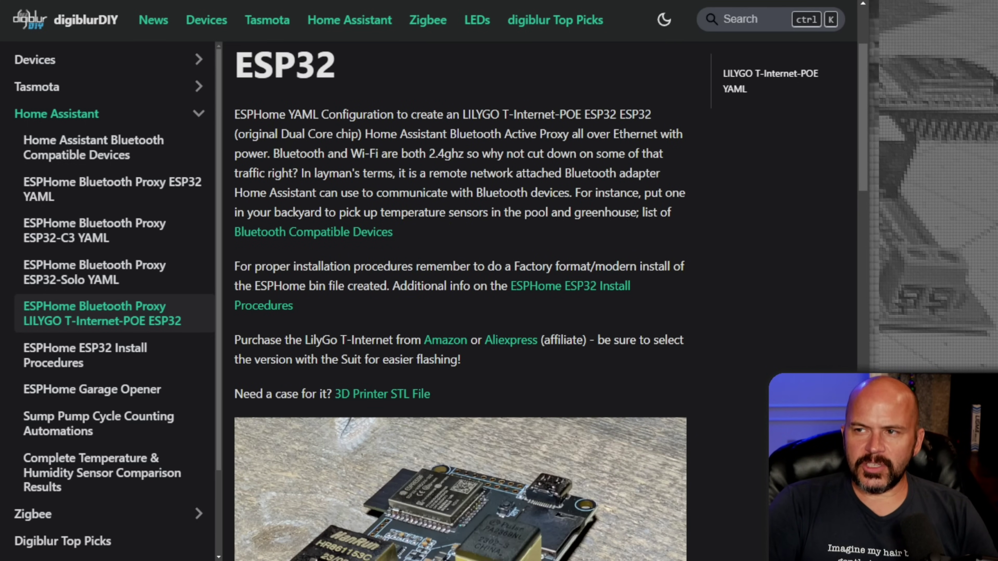
key("ctrl+Tab")
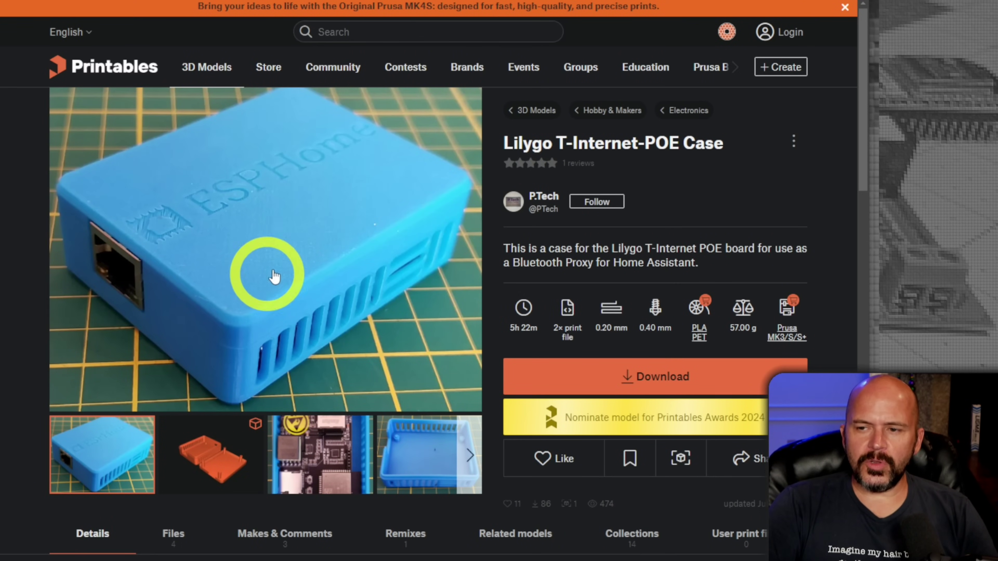
Step: Leave the Printables case page and return to the LILYGO YAML article
key("ctrl+Tab")
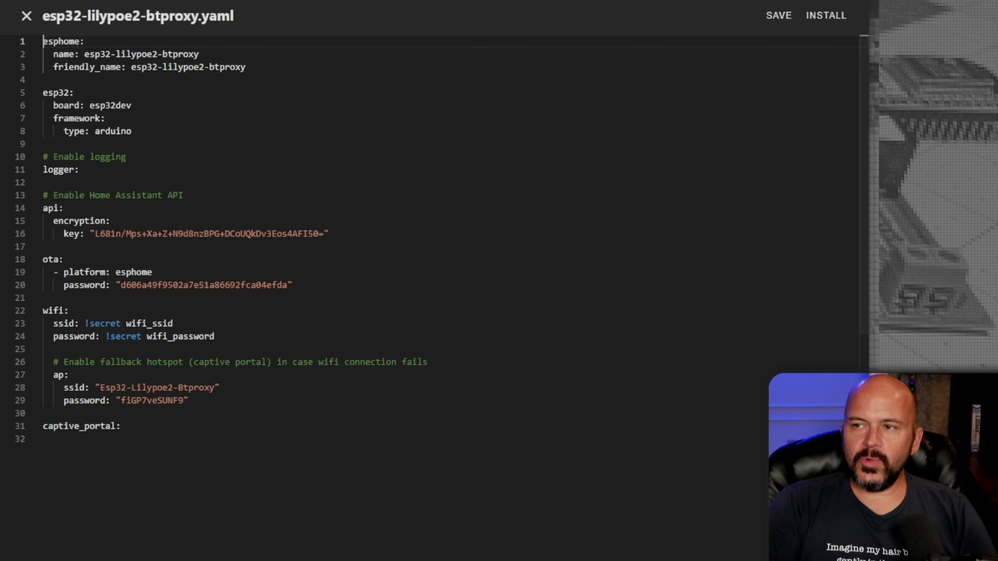
Step: Replace everything from line 5 onward with the copied LILYGO T-Internet-POE proxy YAML
key("ctrl+Tab")
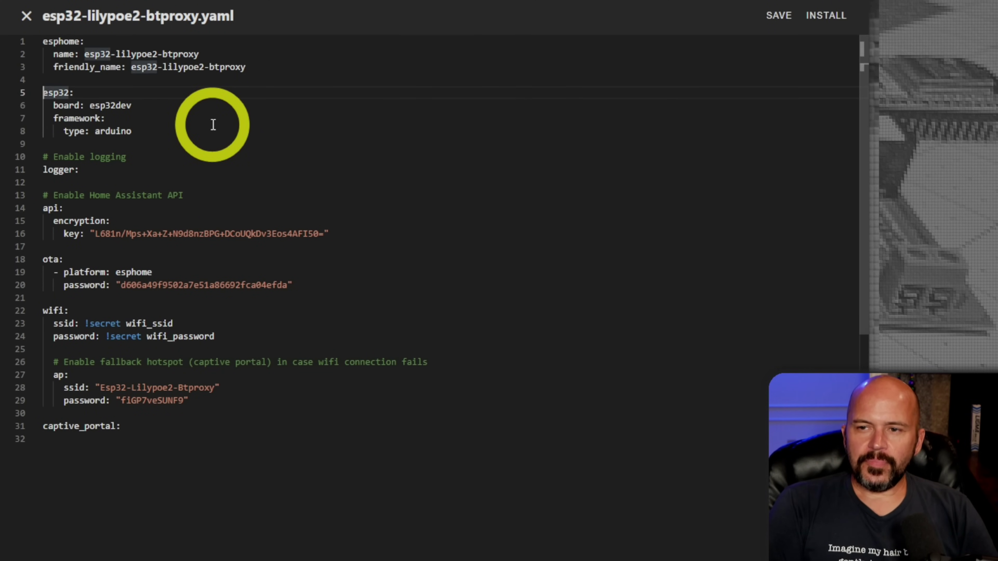
key("ctrl+shift+End")
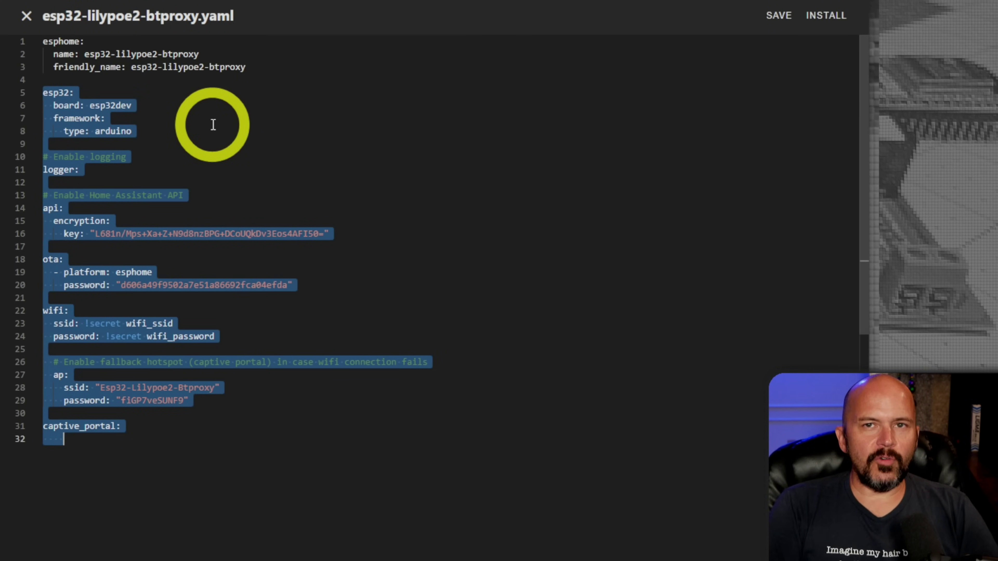
key("ctrl+v")
scroll(214, 256, "up", 2)
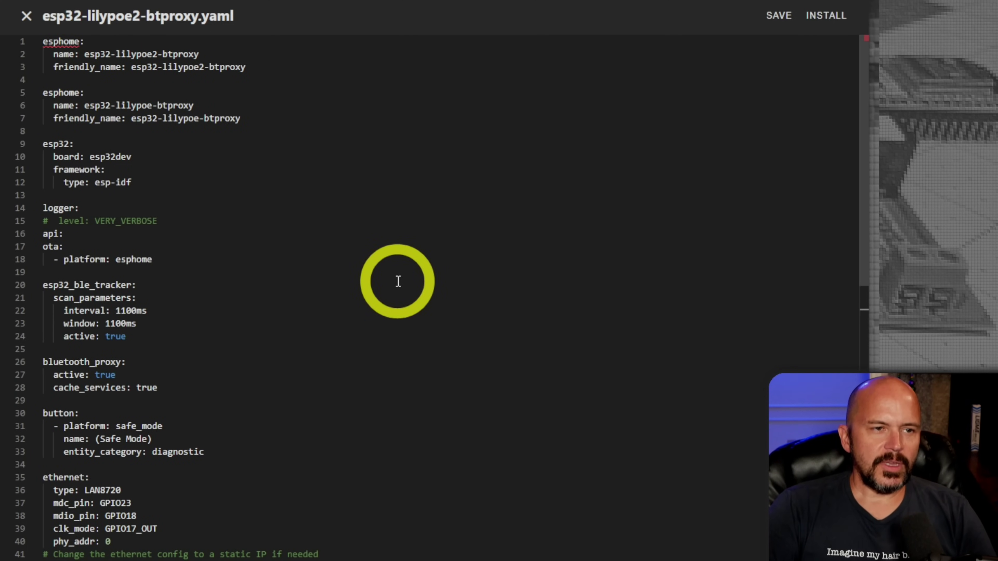
Step: Enlarge the editor text and delete the duplicate esp32-lilypoe-btproxy esphome block and its blank line
key("ctrl+plus")
key("ctrl+plus")
key("ctrl+plus")
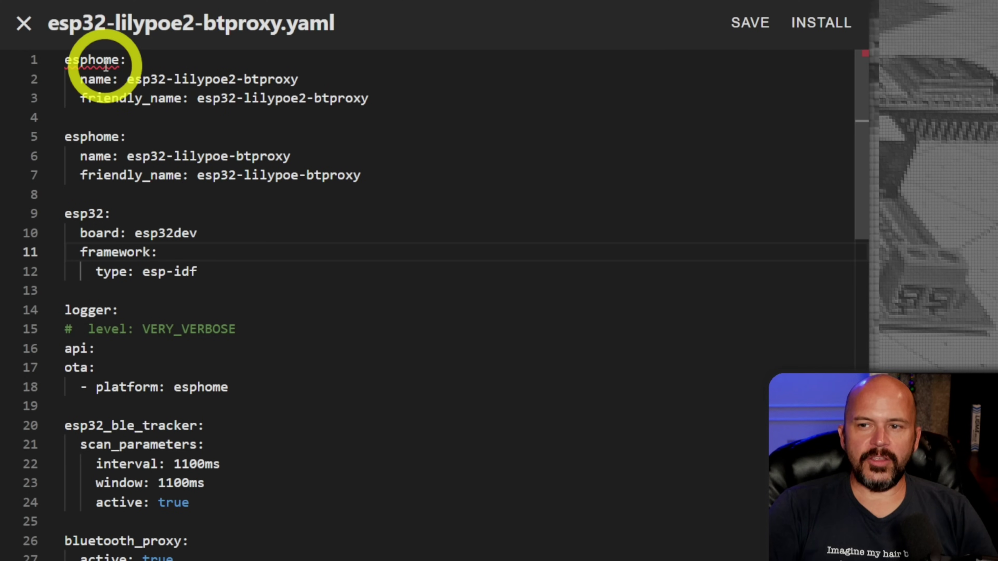
mouse_move(114, 58)
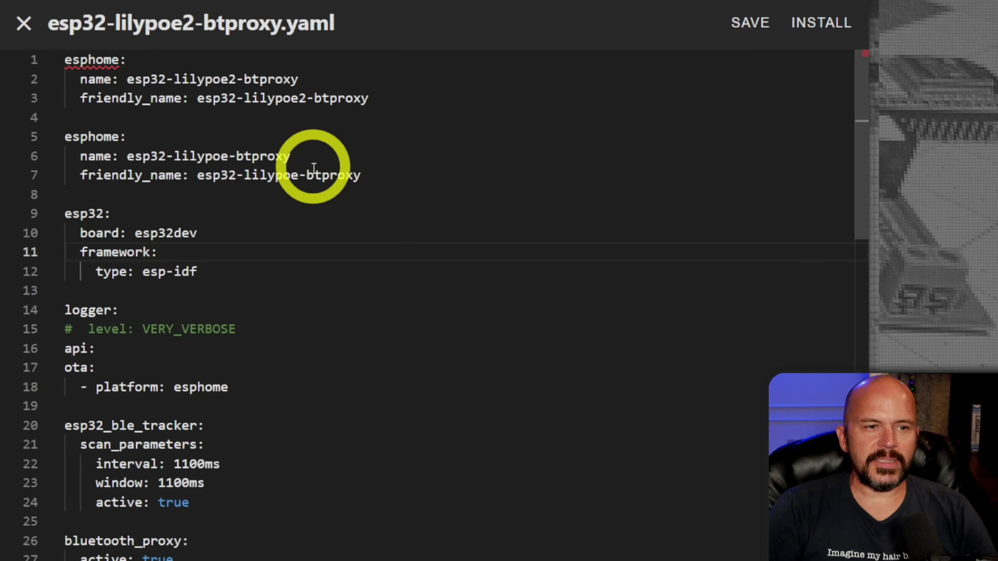
left_click_drag(374, 176, 66, 139)
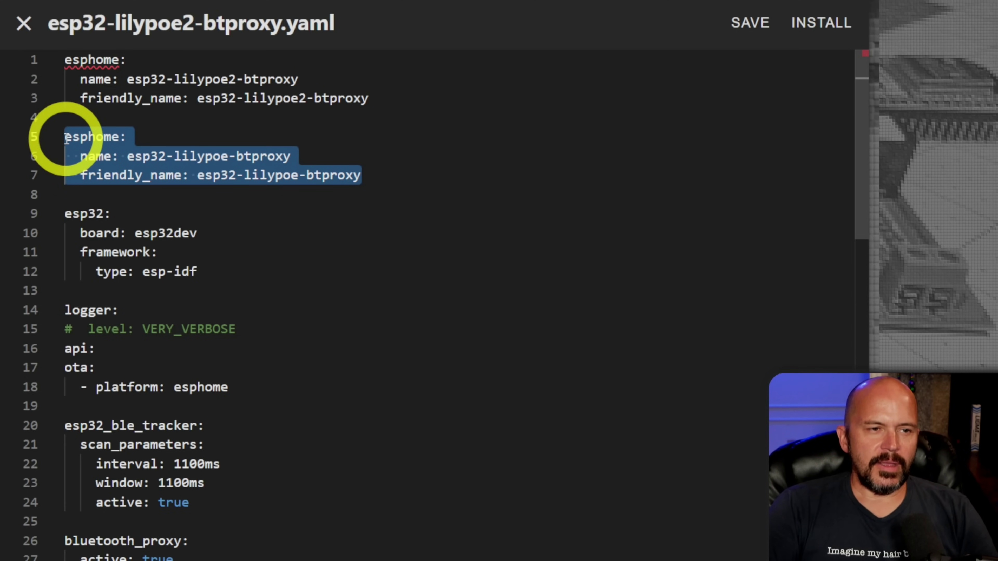
key("BackSpace")
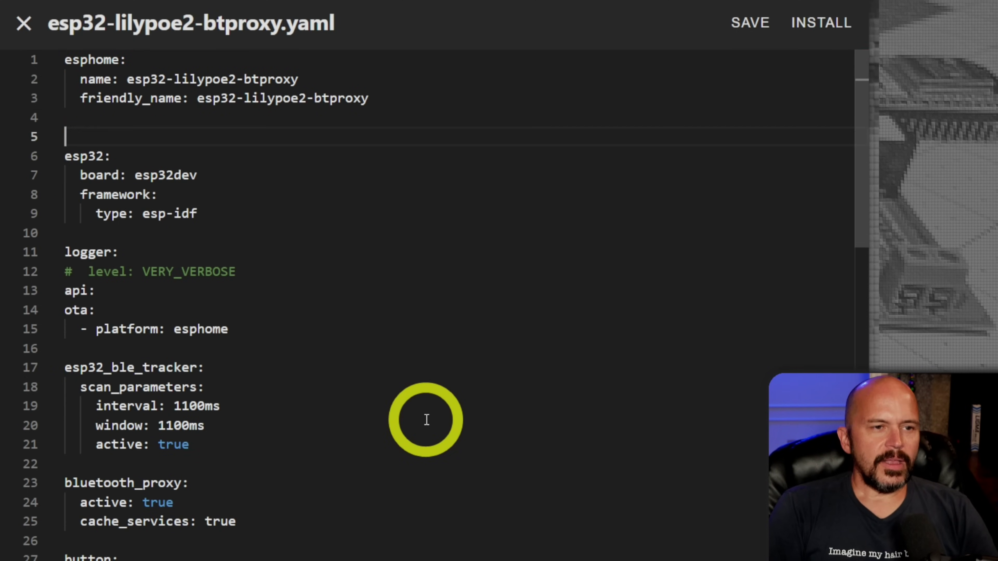
key("BackSpace")
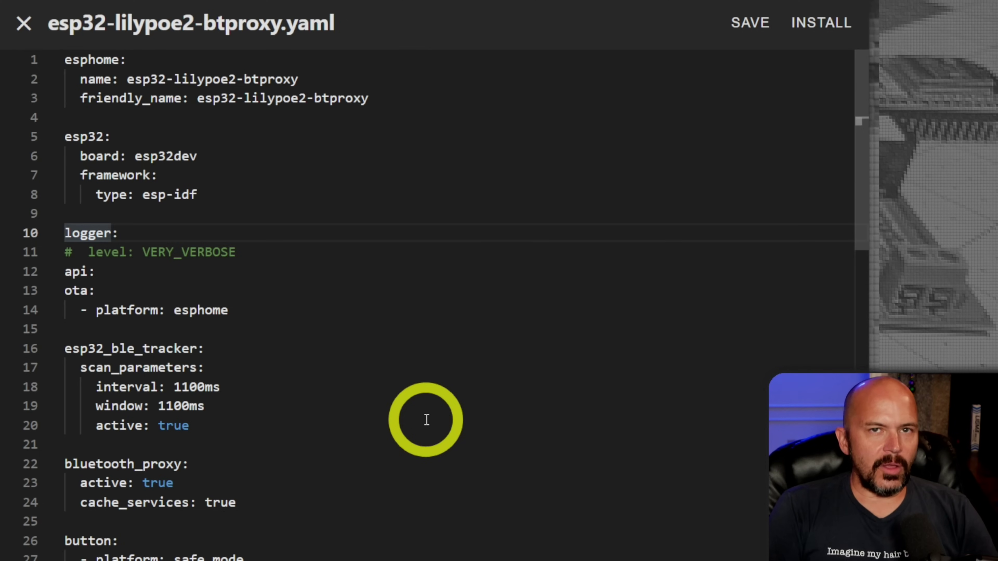
Step: Step through the config past ota to the esp32_ble_tracker scan interval line
key("Down")
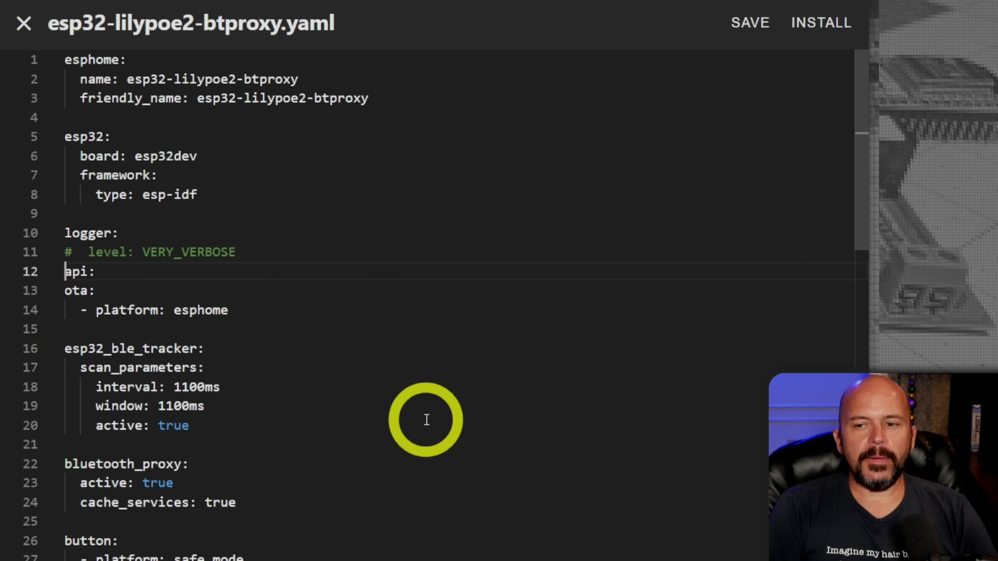
key("Down")
key("Down")
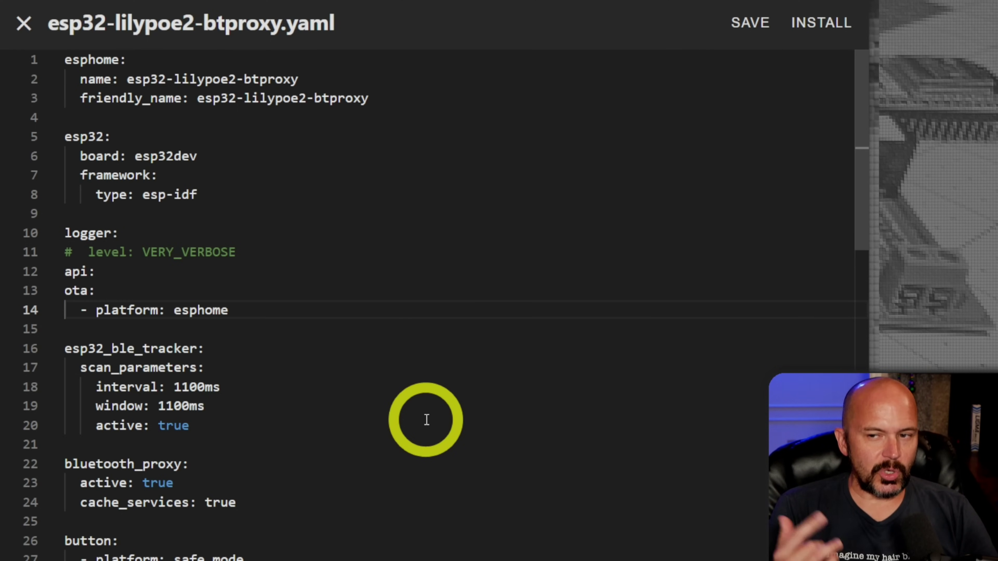
key("Down")
key("Down")
key("Down")
key("Up")
key("Up")
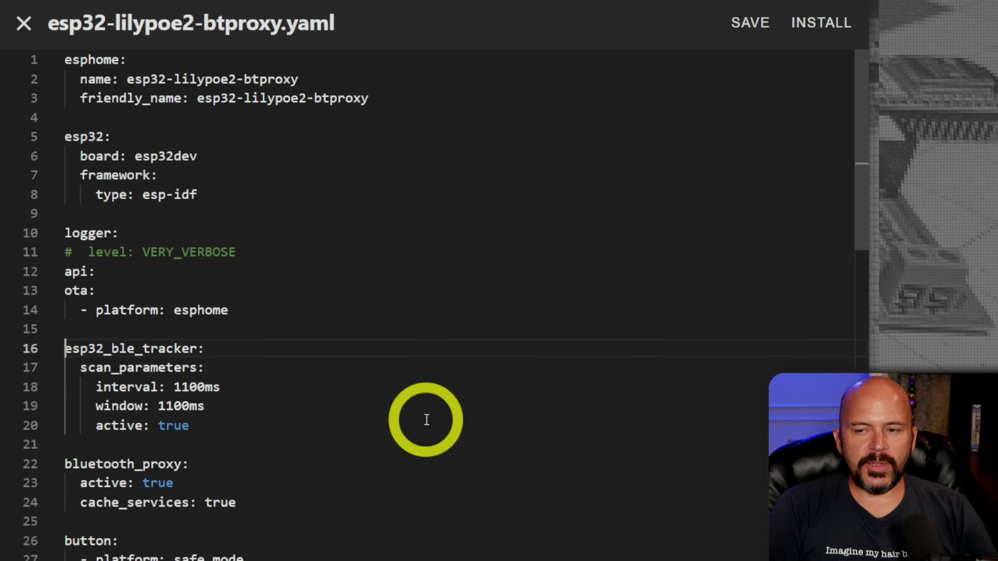
key("Down")
key("Up")
key("ctrl+shift+Right")
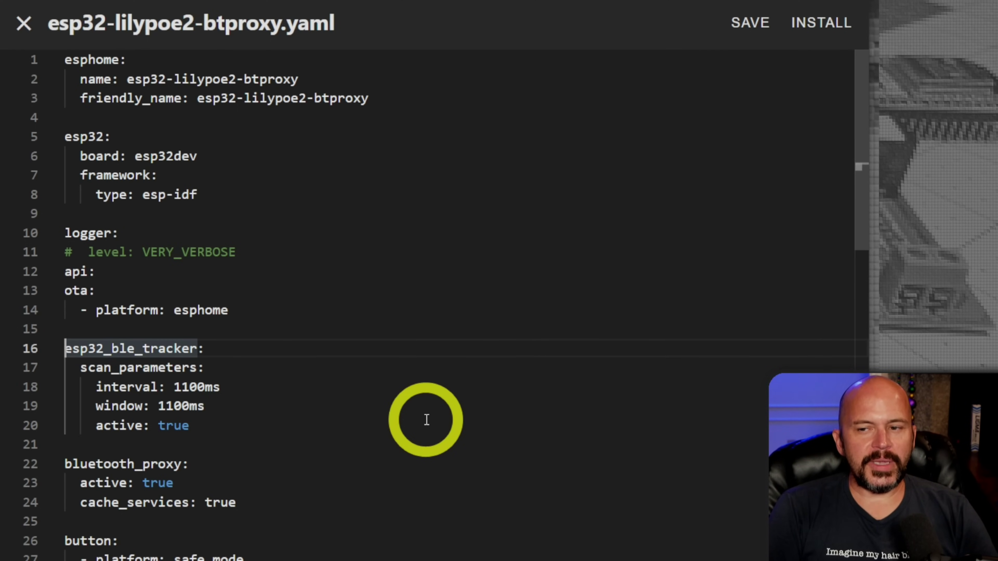
key("Down")
key("Down")
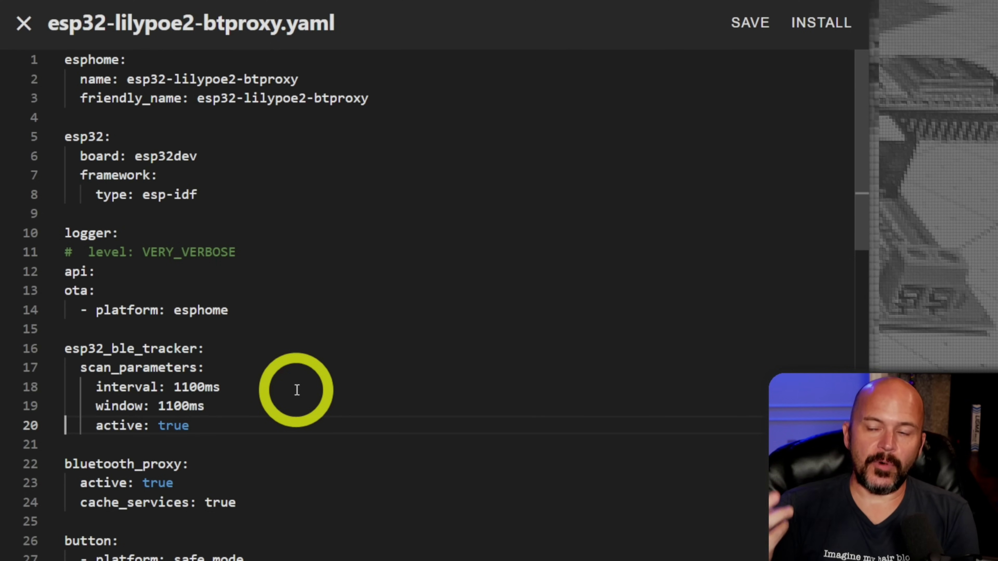
scroll(288, 387, "down", 2)
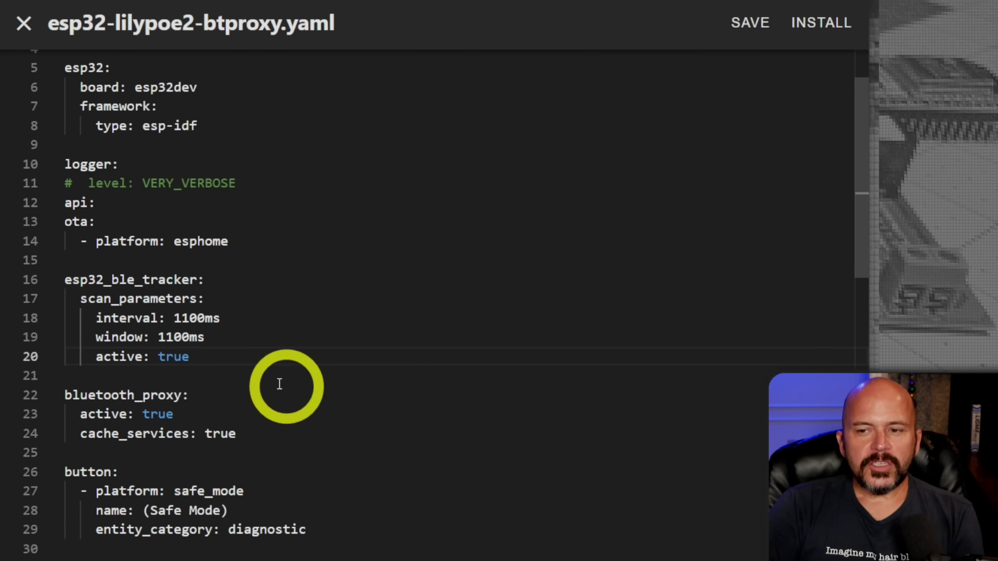
scroll(251, 374, "down", 1)
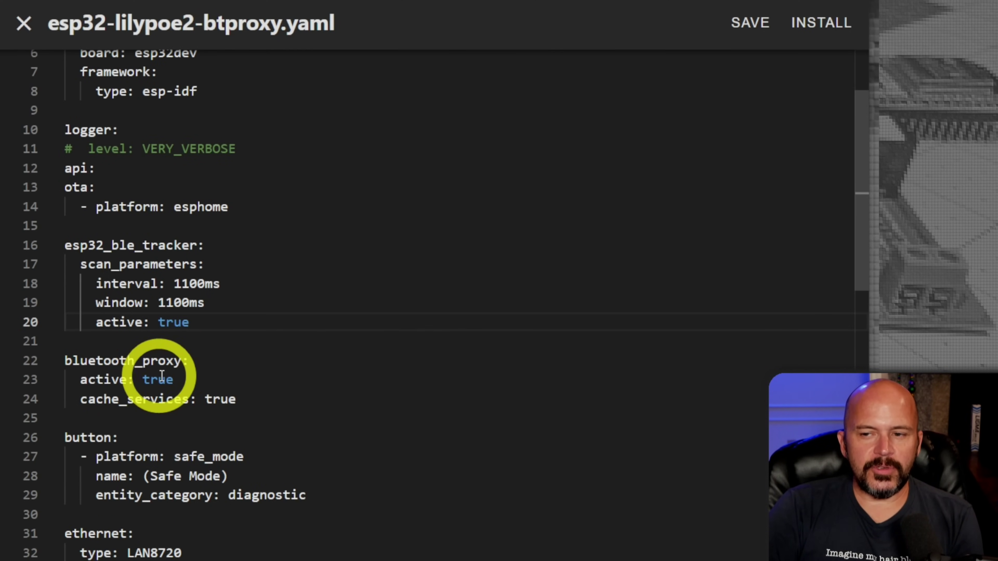
scroll(177, 379, "down", 2)
scroll(297, 470, "down", 1)
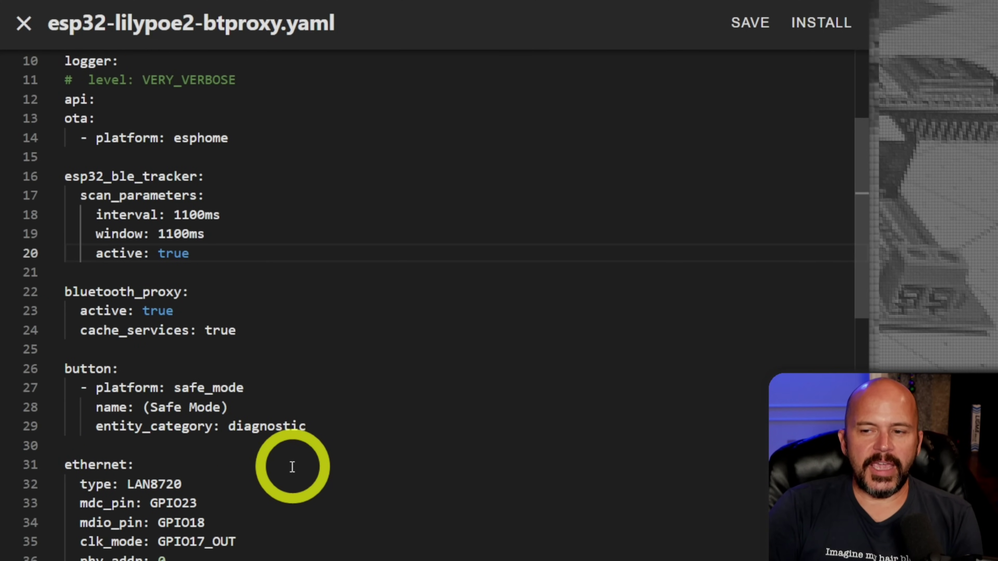
scroll(256, 439, "down", 1)
scroll(178, 389, "down", 4)
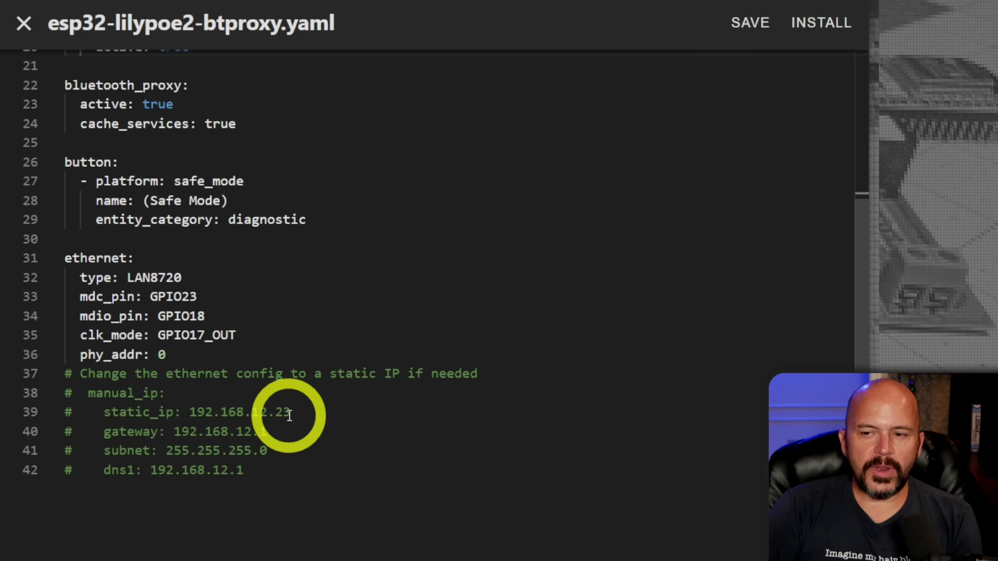
scroll(289, 416, "down", 1)
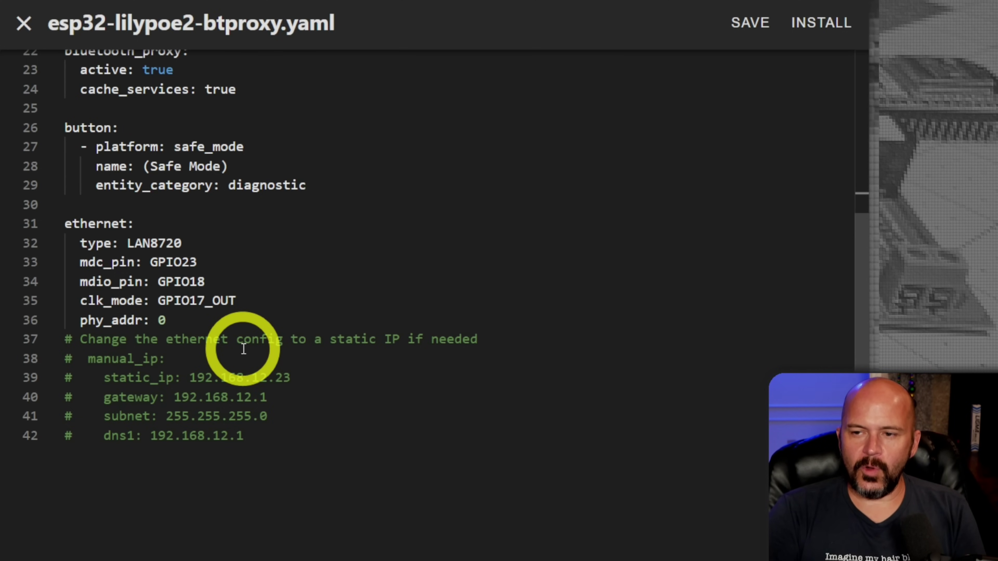
Step: Insert 'domain: !secret wifi_mydomain' below phy_addr: 0 in the ethernet block
key("Up")
key("Down")
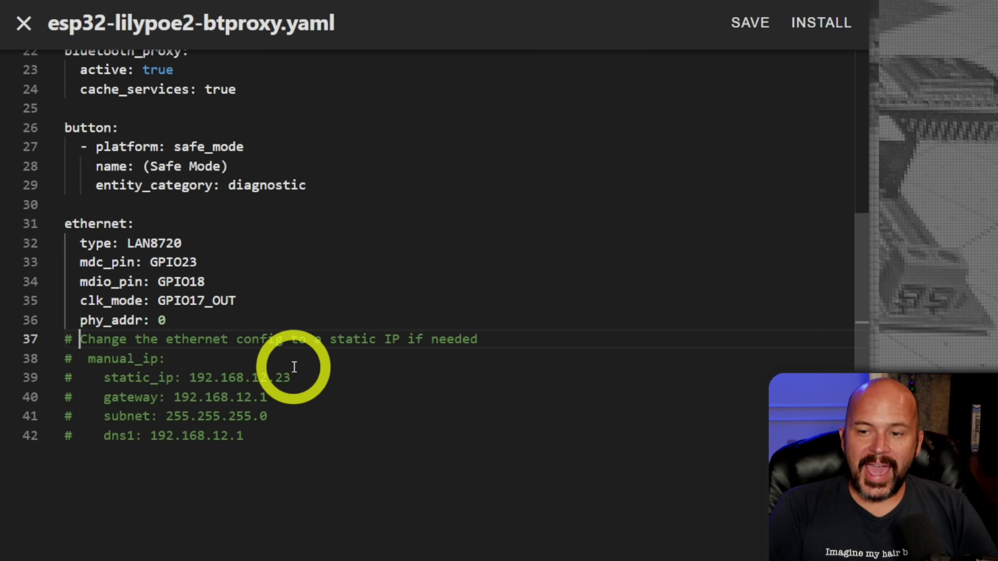
key("Return")
key("Up")
key("ctrl+v")
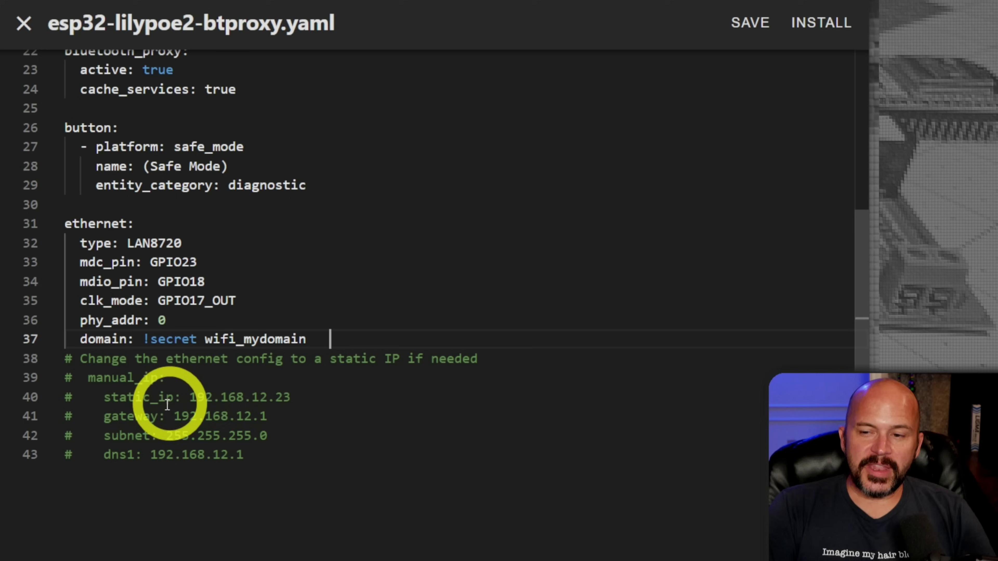
left_click_drag(189, 397, 291, 397)
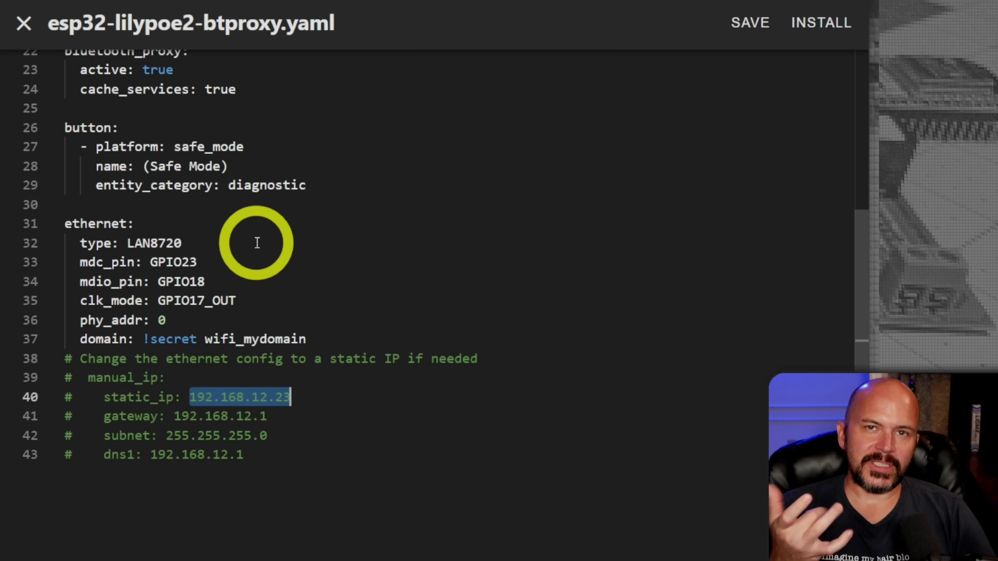
key("Up")
key("Up")
key("Up")
key("Up")
key("Up")
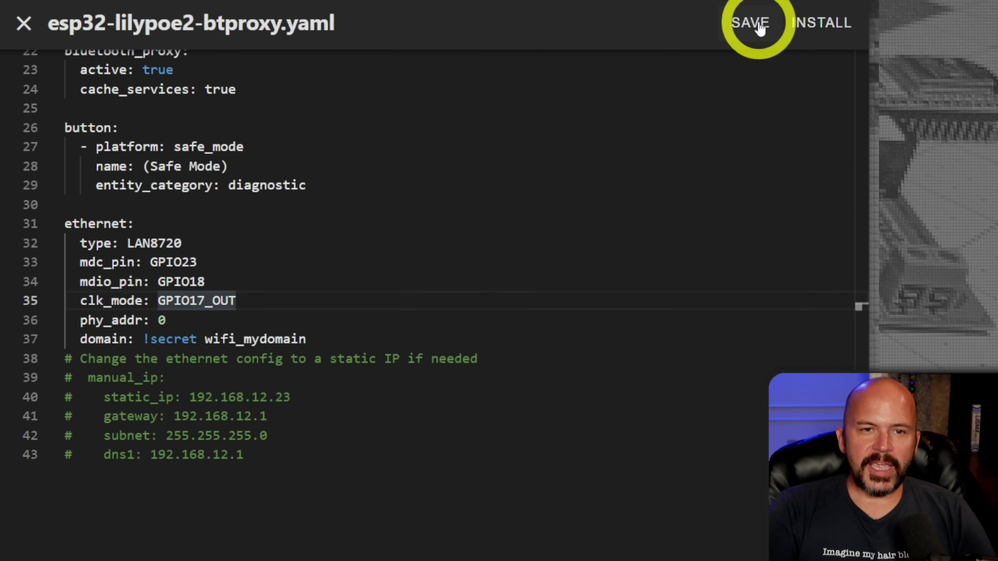
Step: Save esp32-lilypoe2-btproxy.yaml with the LAN8720 ethernet and Bluetooth proxy edits
left_click(760, 28)
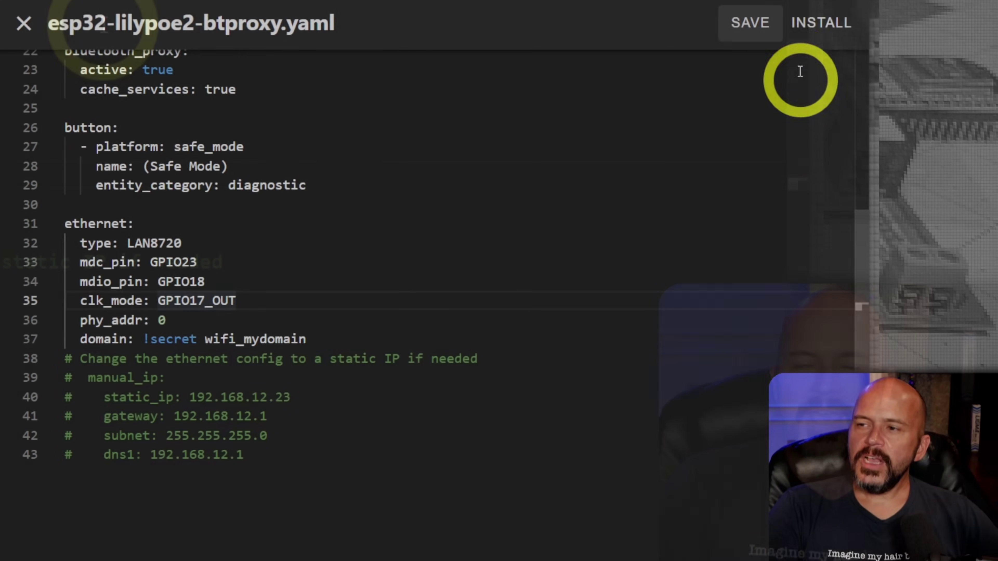
Step: Install via Manual download to compile the esp32-lilypoe2-btproxy firmware
left_click(810, 35)
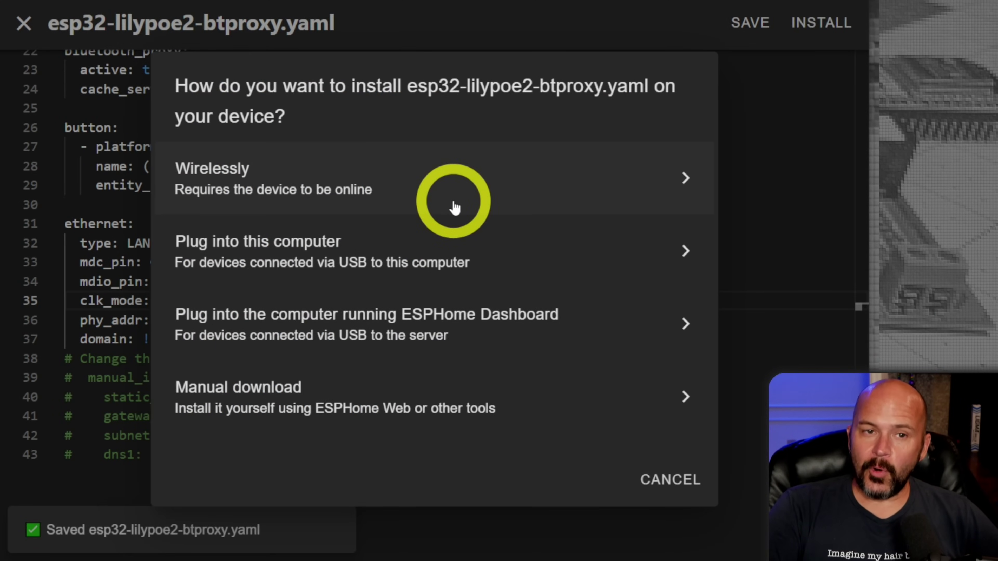
left_click(329, 396)
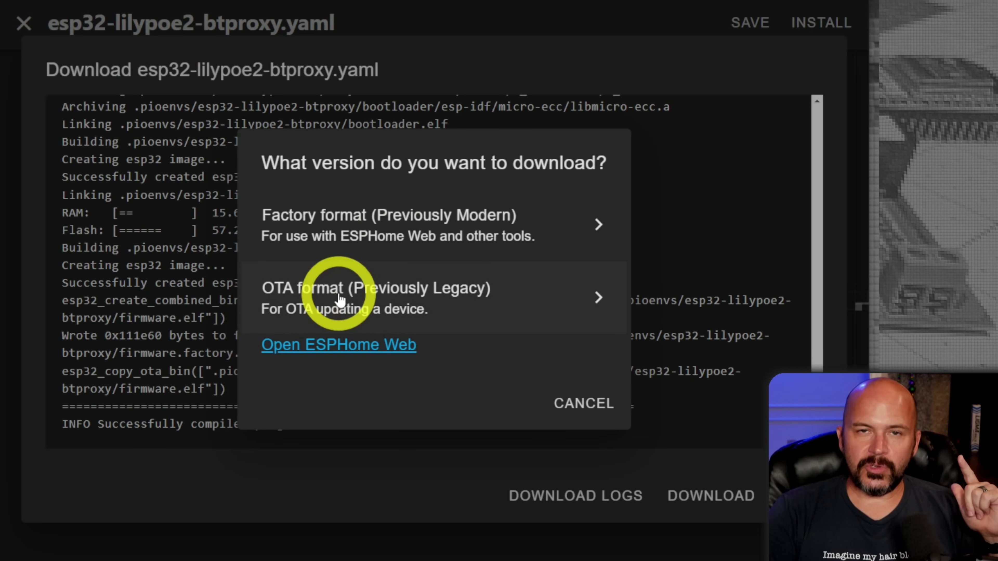
Step: Download the esp32-lilypoe2-btproxy firmware in Factory format
left_click(491, 226)
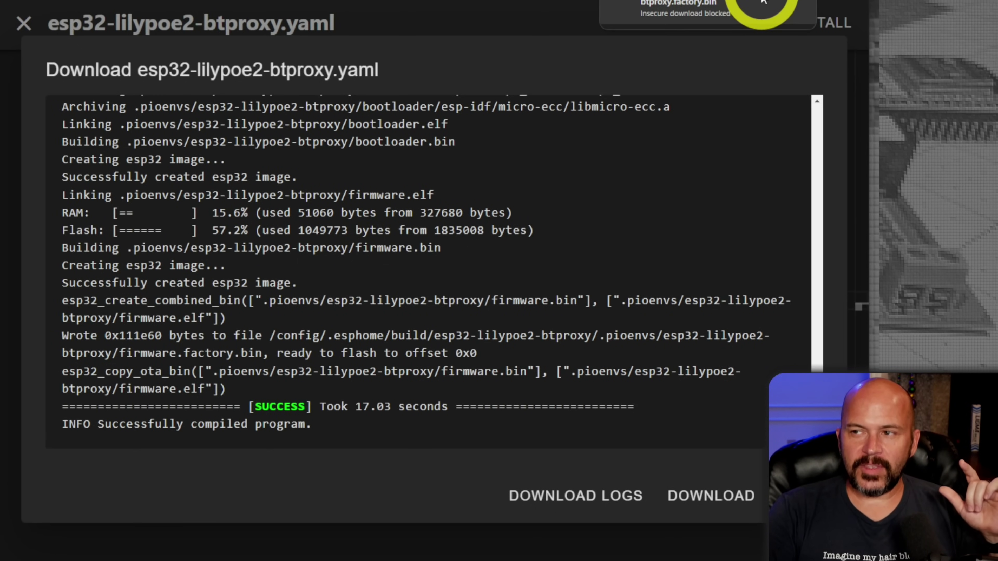
left_click(762, 2)
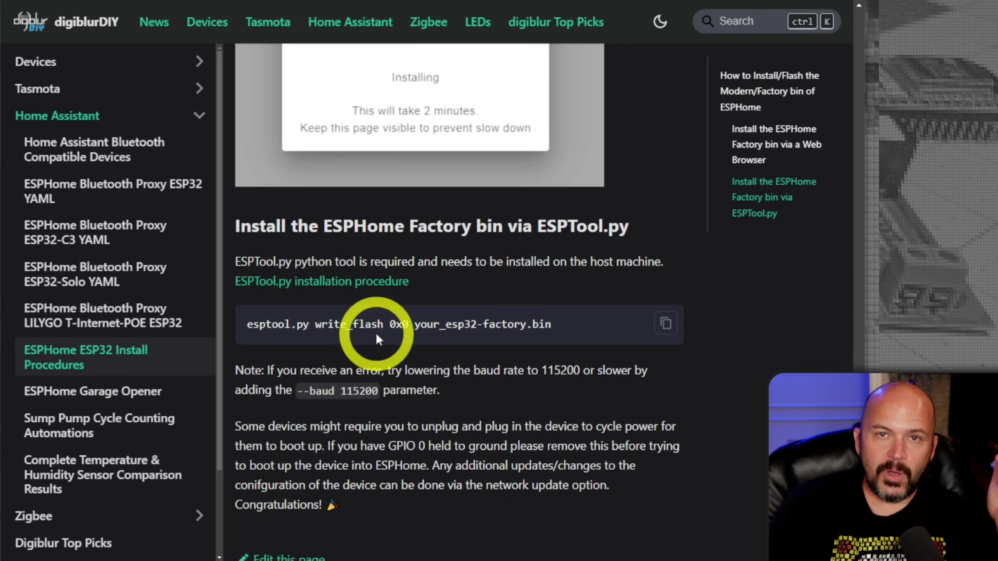
Step: Highlight the esptool.py portion of the flash command in the digiblurDIY guide
left_click_drag(256, 326, 315, 322)
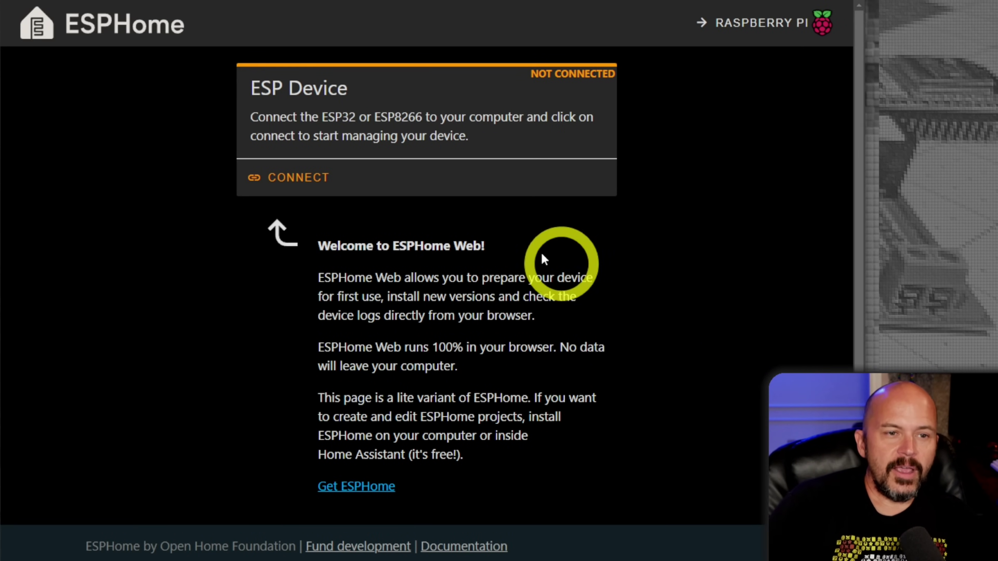
left_click(298, 179)
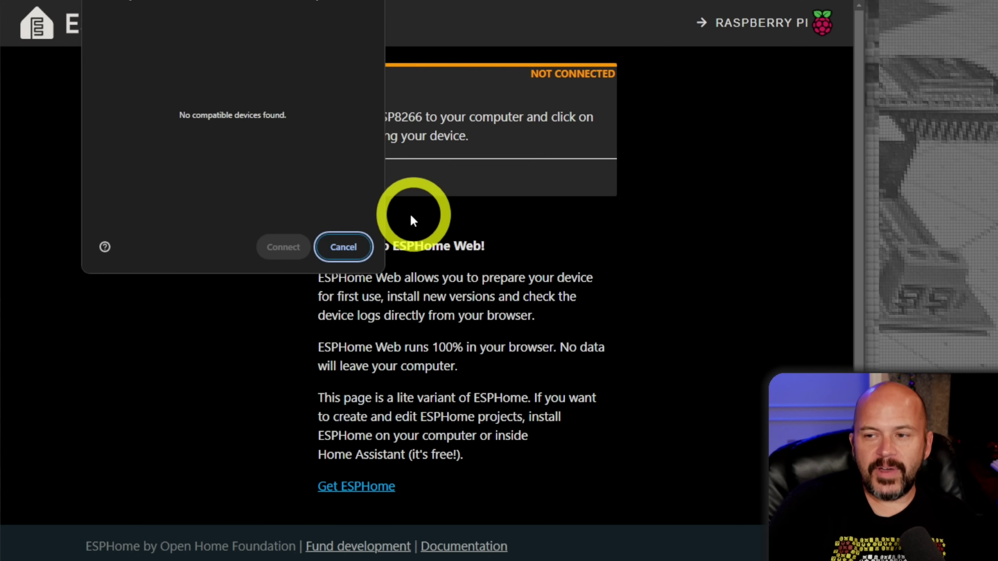
left_click(344, 248)
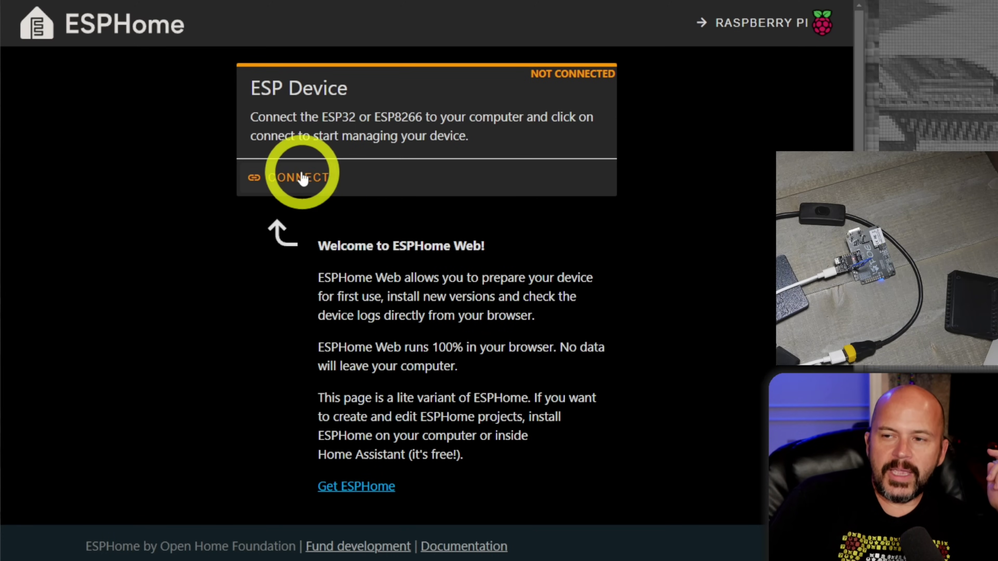
Step: Connect ESPHome Web to the board over USB Serial (COM7) and begin installing a project
left_click(298, 179)
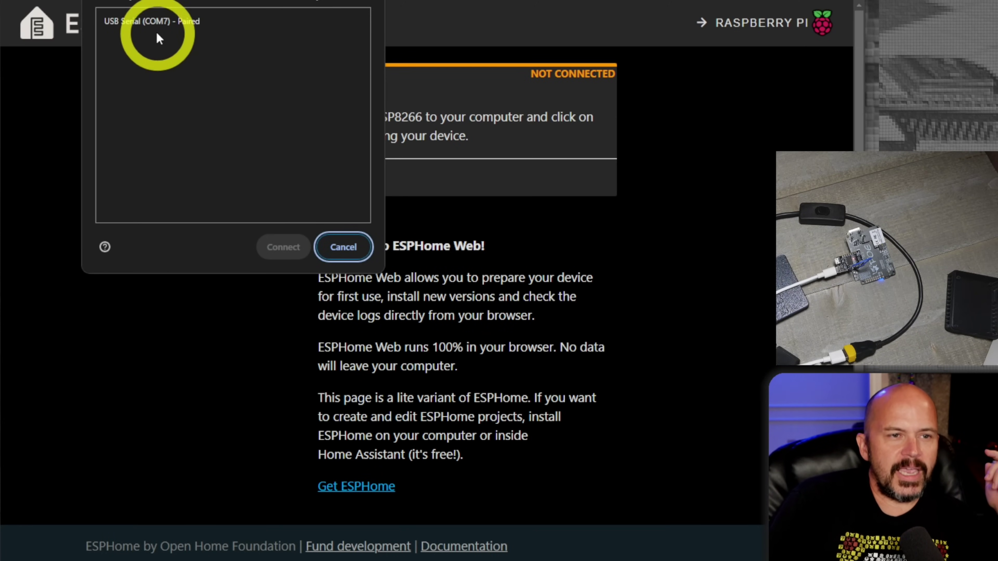
left_click(148, 21)
left_click(283, 247)
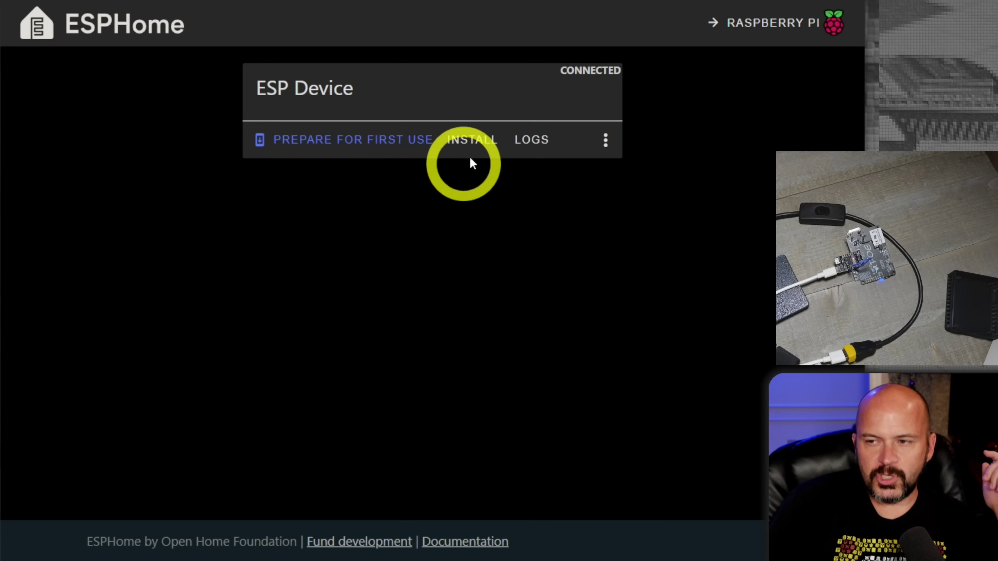
left_click(473, 138)
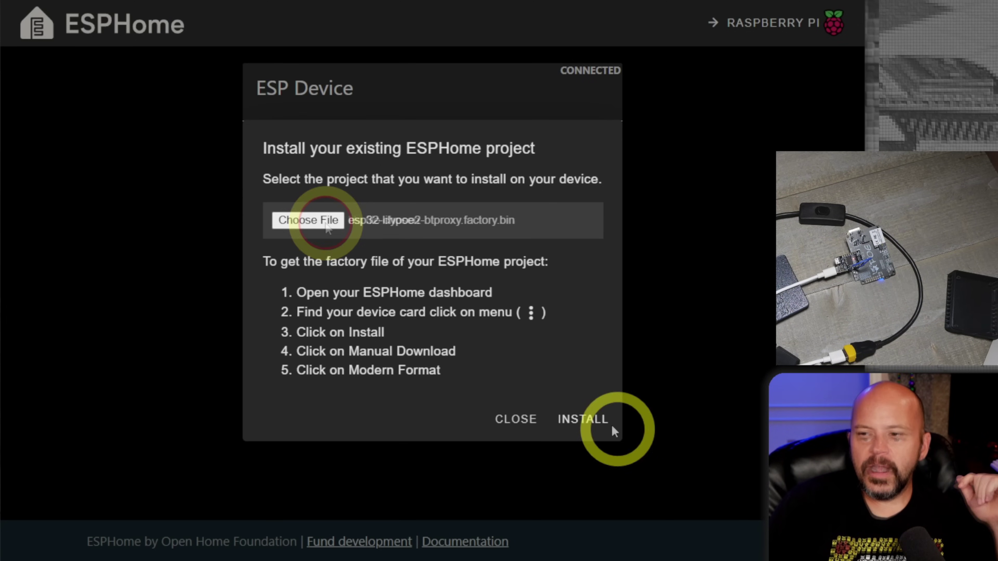
Step: Flash the esp32-lilypoe2-btproxy factory bin and dismiss the 'Configuration installed!' message
left_click(585, 419)
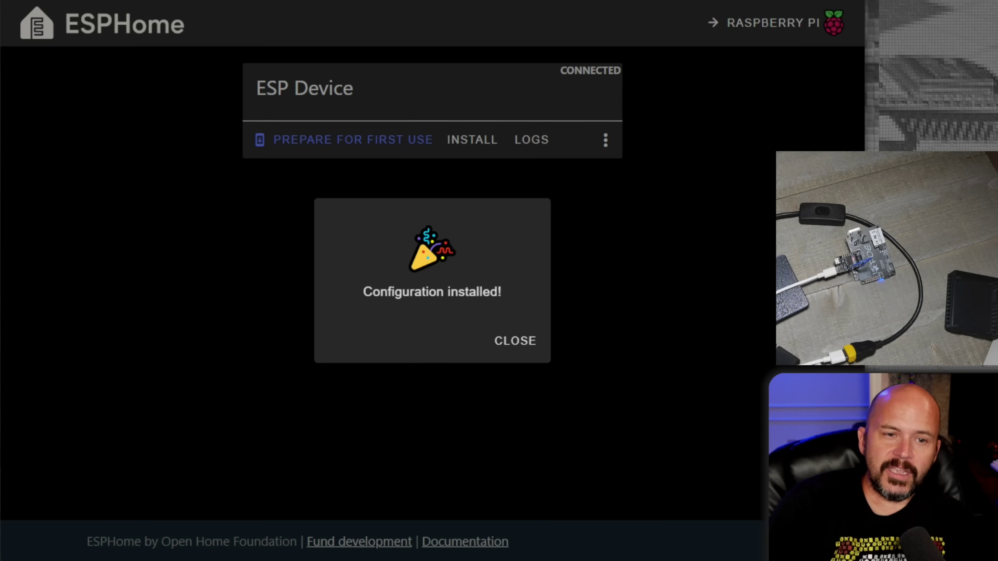
left_click(519, 342)
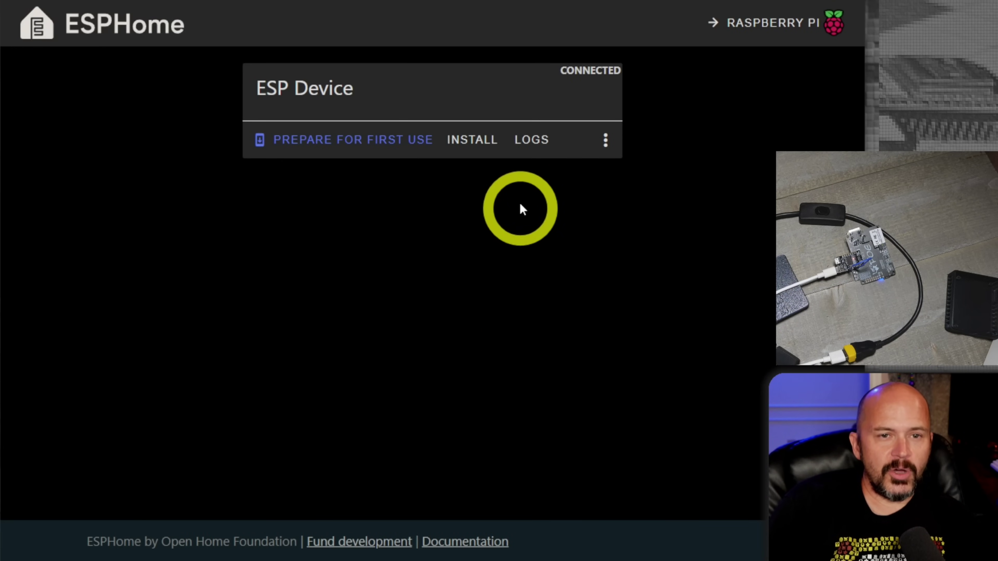
Step: Check the board's boot output in ESPHome Web's LOGS view
left_click(532, 140)
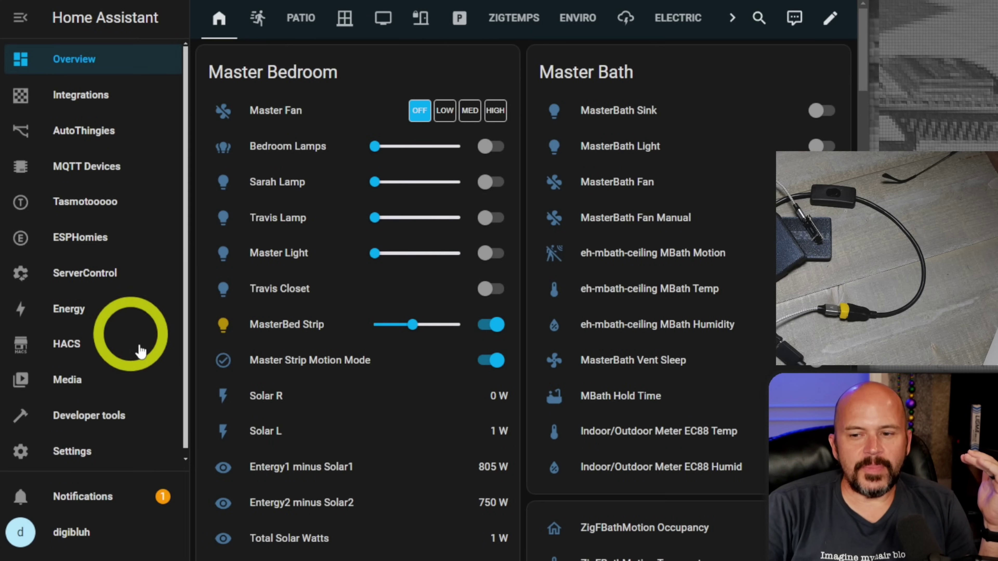
Step: Follow the notification to discovered devices, search 'esp' in Add Integration, then close the brand picker
left_click(98, 502)
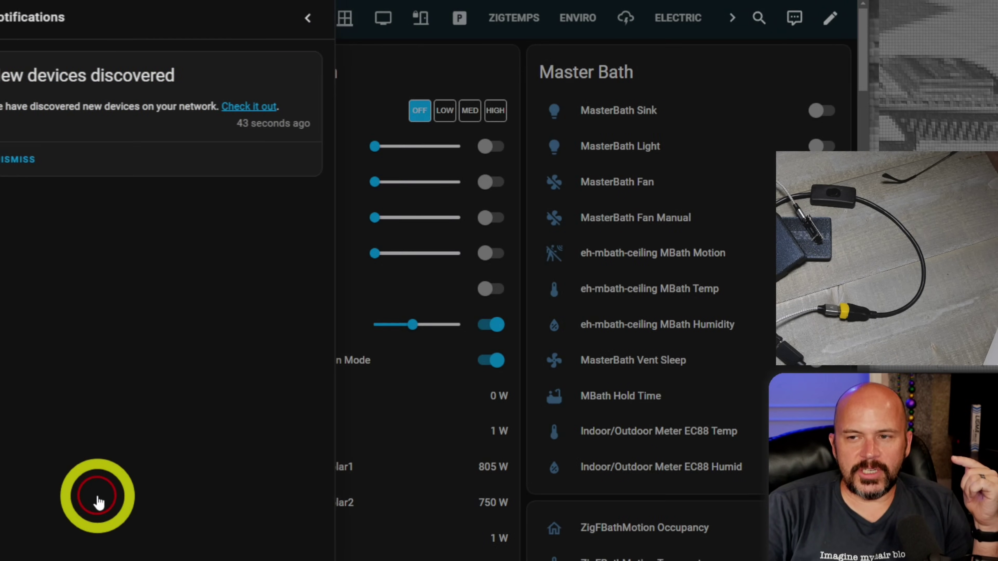
left_click(272, 113)
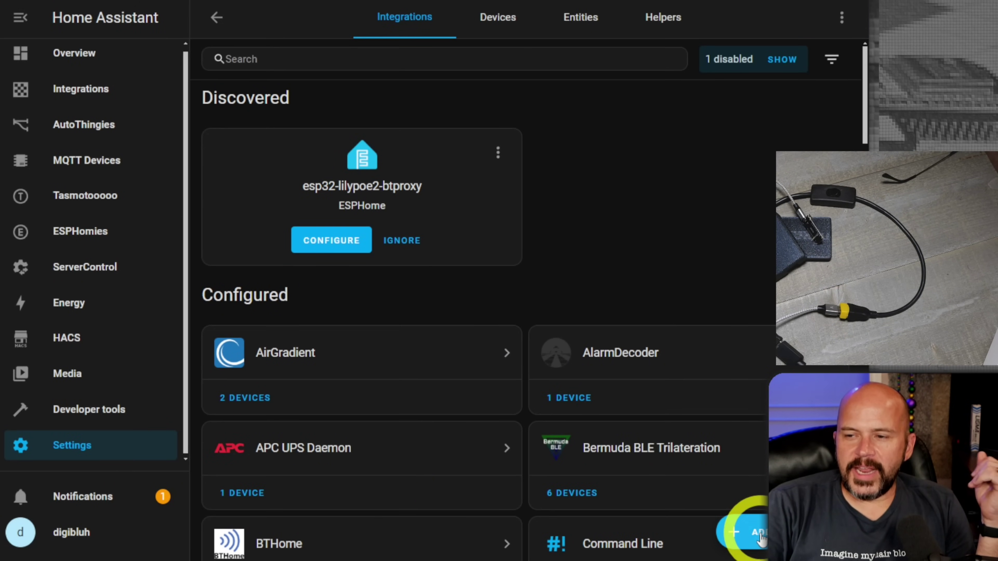
left_click(758, 535)
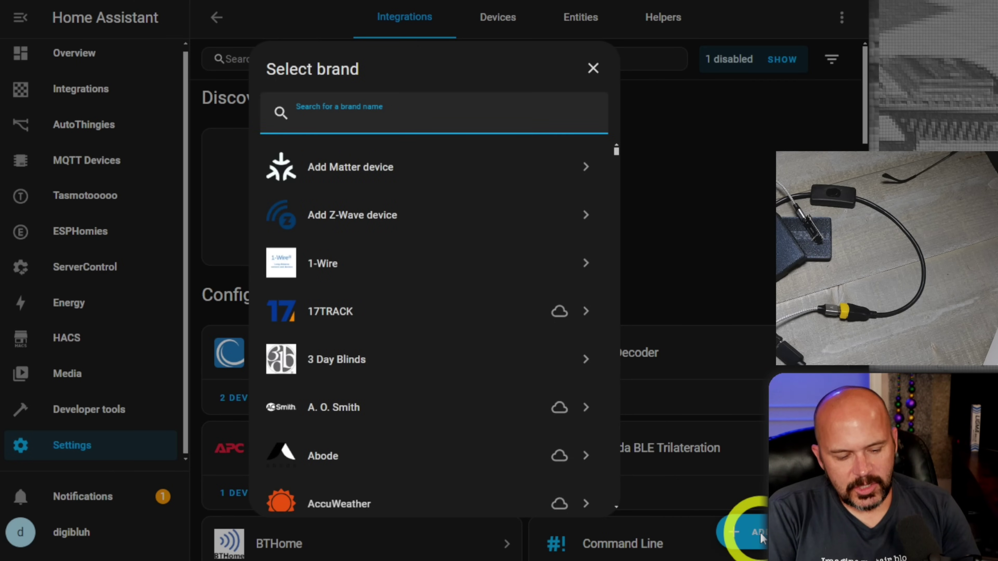
type("esp")
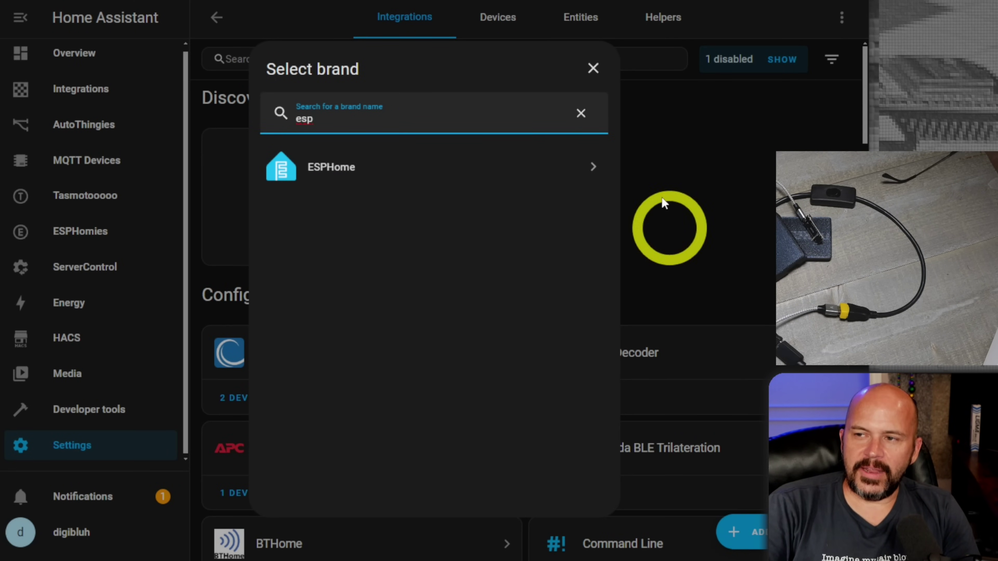
left_click(593, 68)
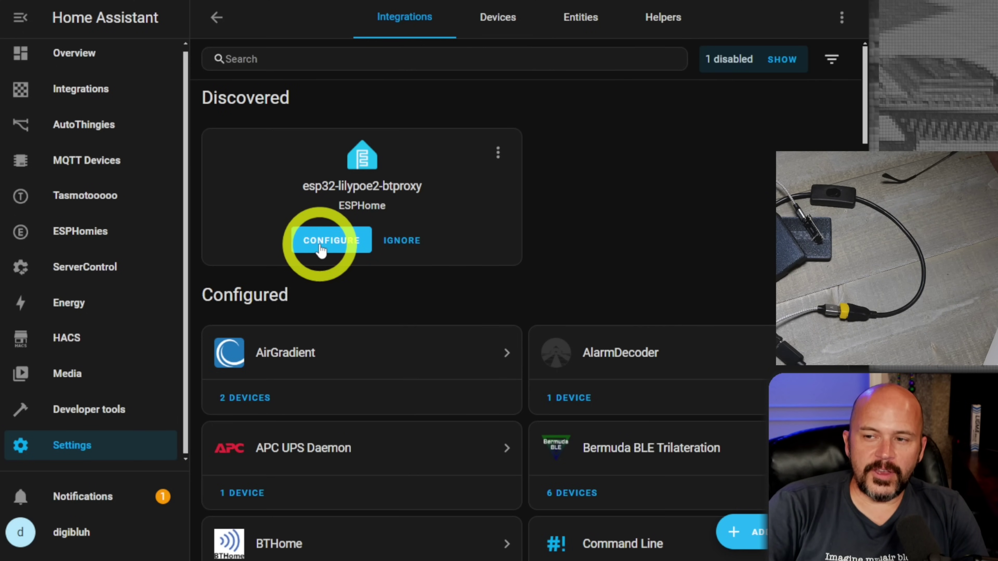
Step: Configure the discovered esp32-lilypoe2-btproxy ESPHome node and finish without assigning an area
left_click(321, 249)
key("Return")
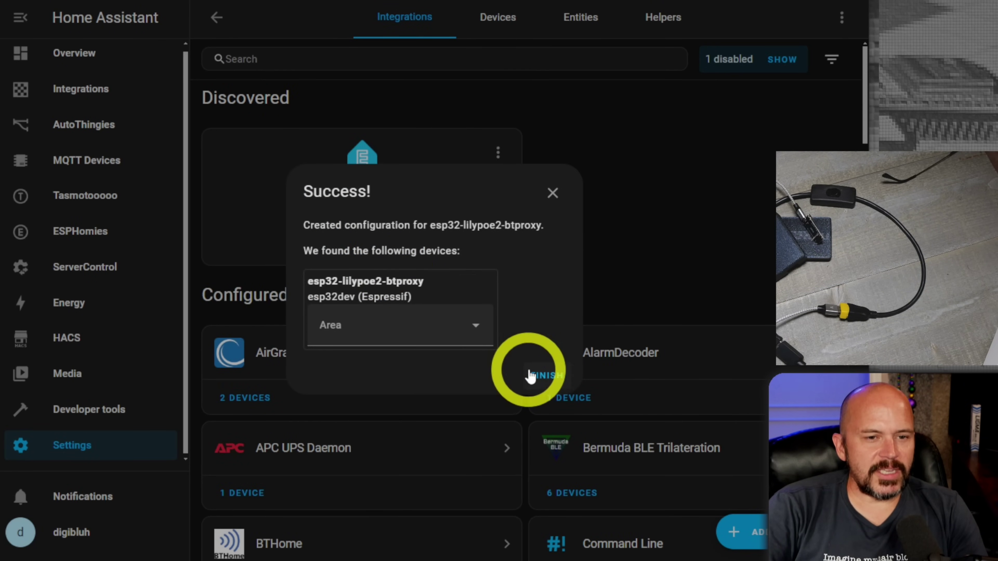
left_click(530, 376)
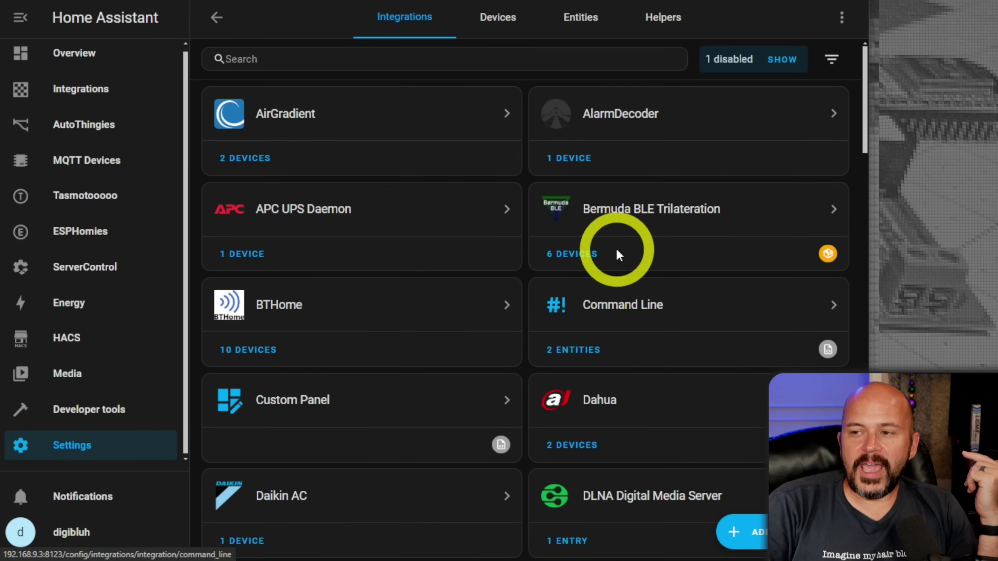
Step: Open Bermuda BLE Trilateration's options to view its active scanner list
left_click(763, 214)
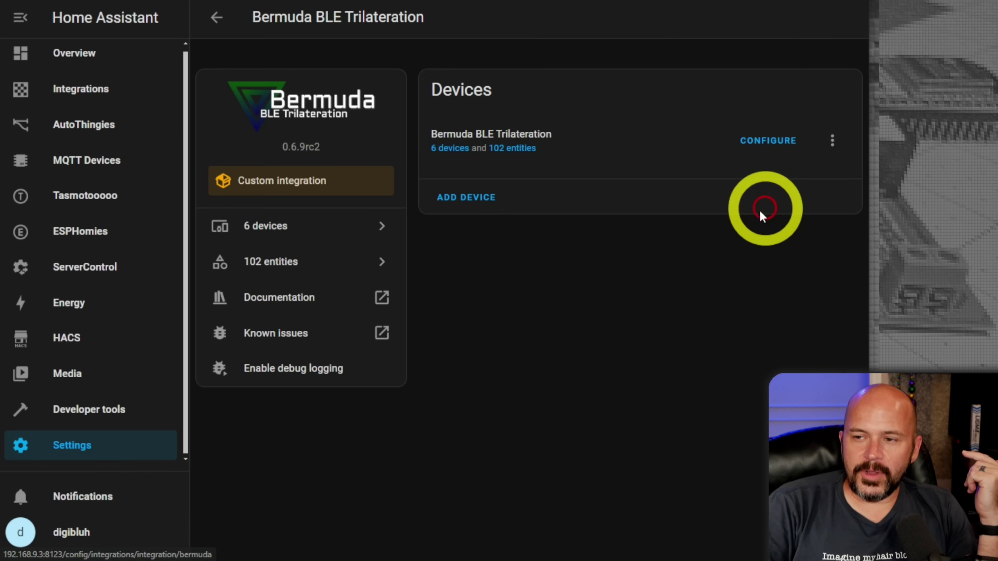
left_click(768, 142)
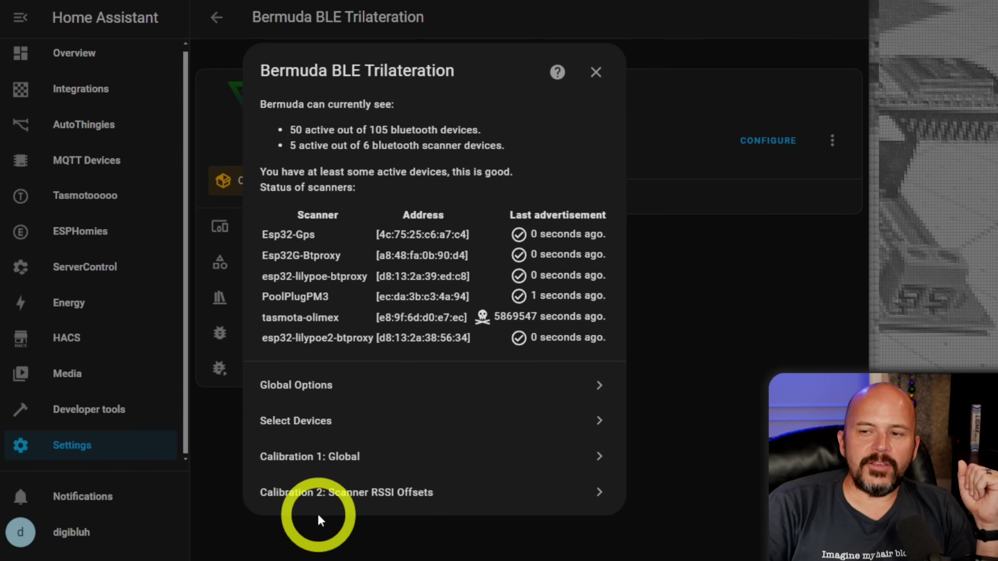